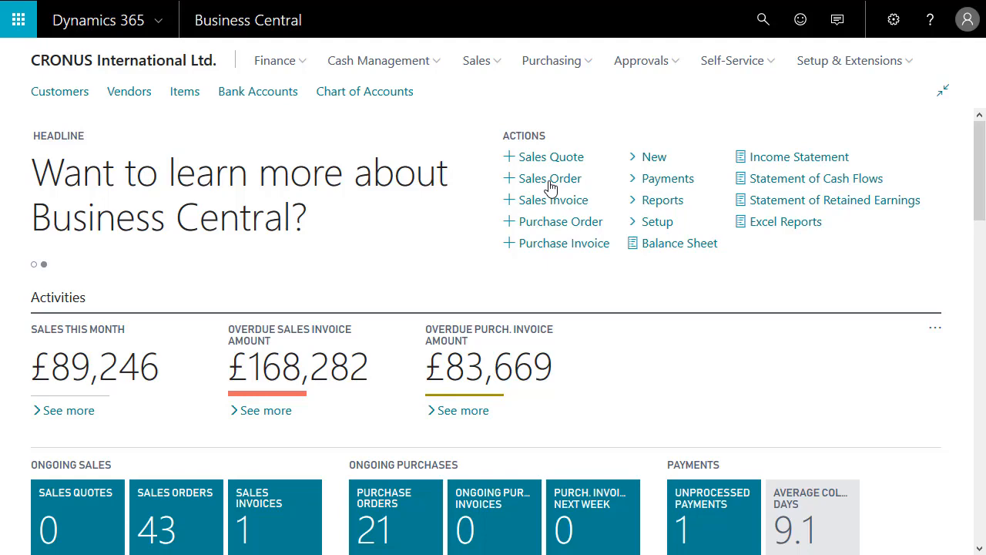
# Create a new sales order for the customer The Cannon Group PLC.
pyautogui.click(550, 179)
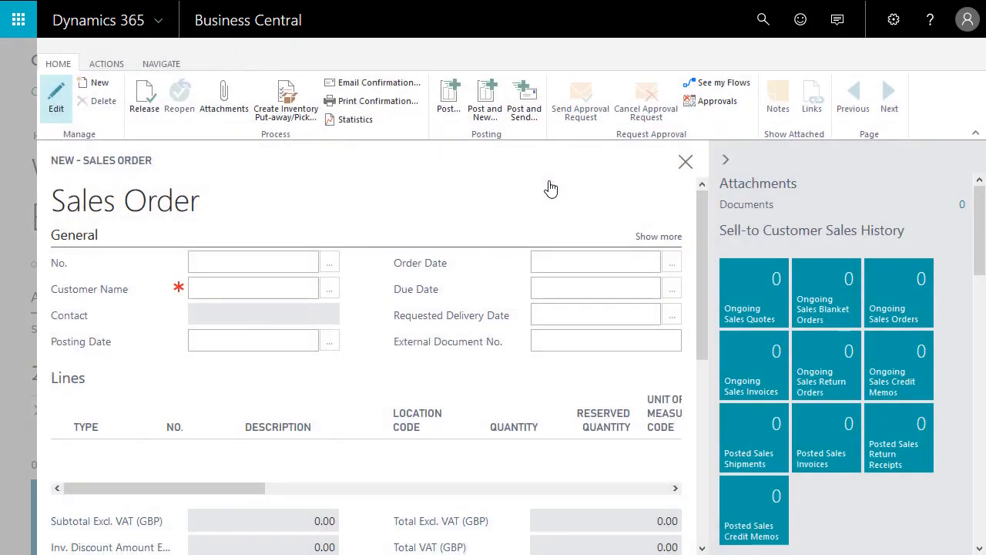
pyautogui.press('Tab')
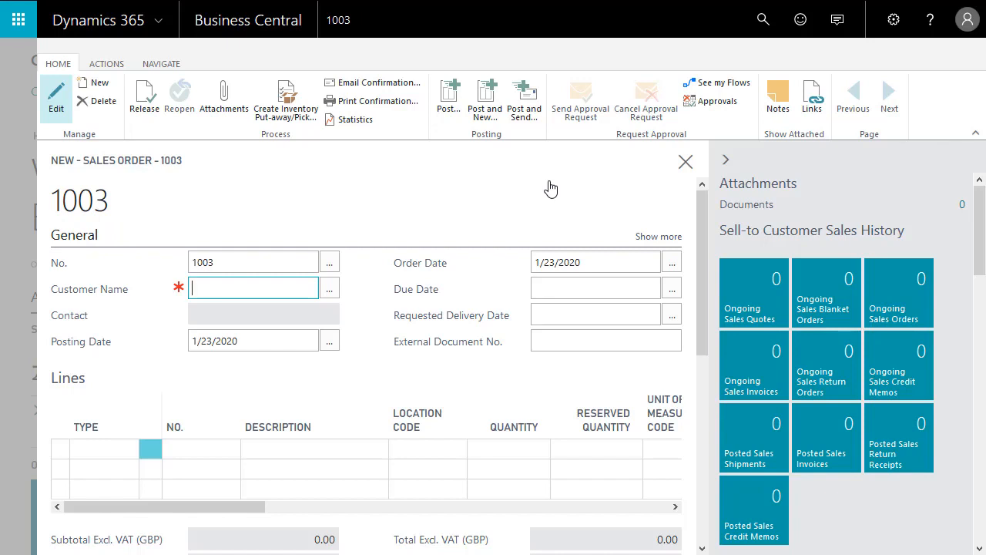
pyautogui.write('10000')
pyautogui.press('Tab')
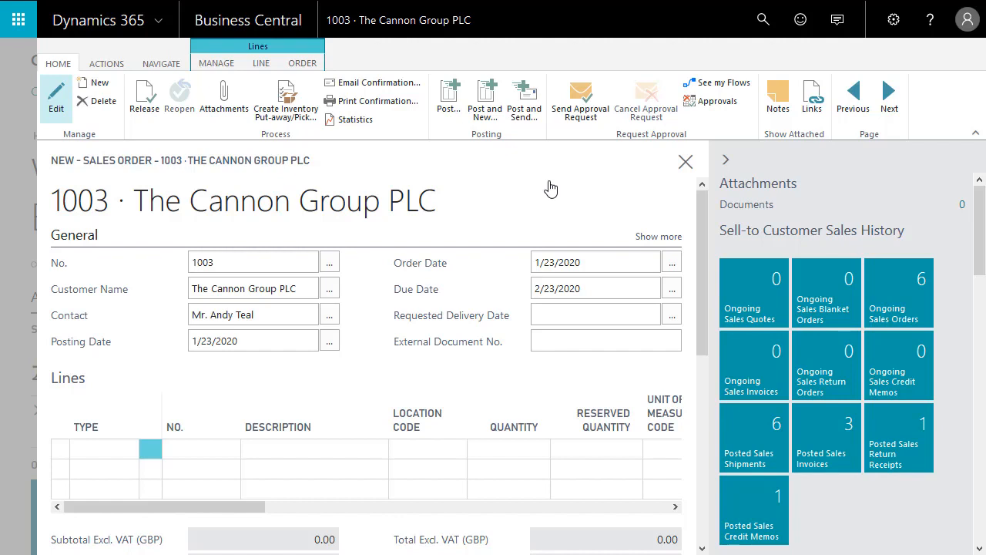
# Add an Item line for 1908-S, LONDON Swivel Chair, blue, with a quantity of 4.
pyautogui.click(80, 454)
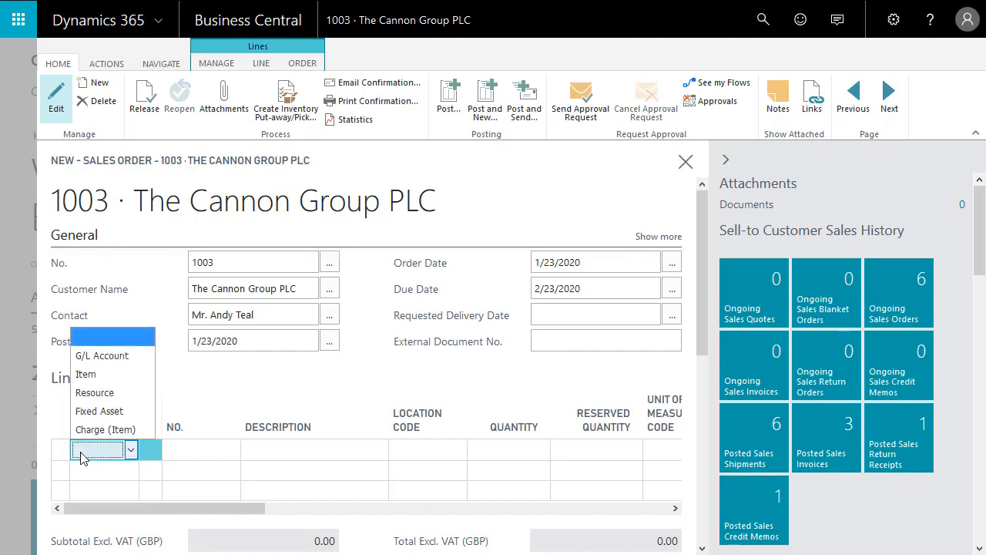
pyautogui.click(80, 375)
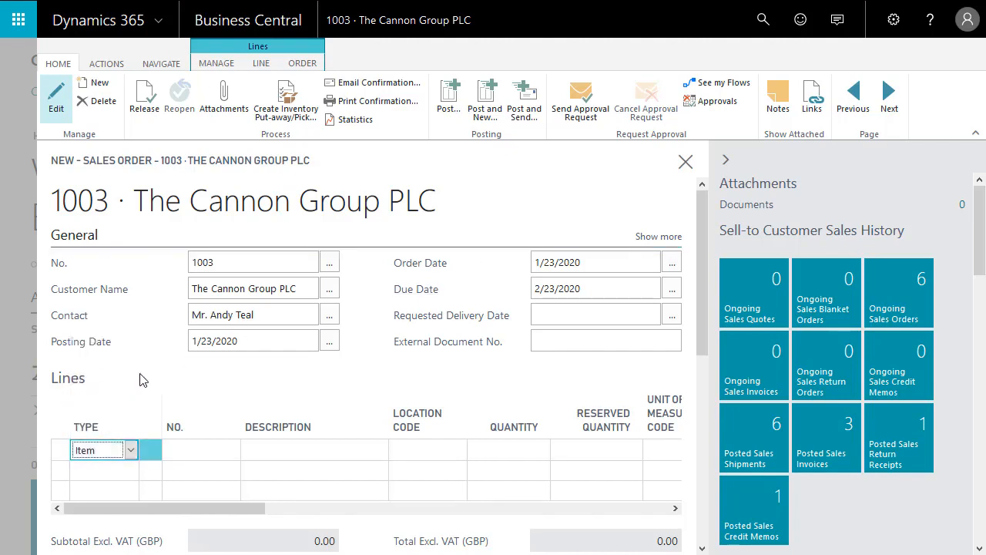
pyautogui.press('Tab')
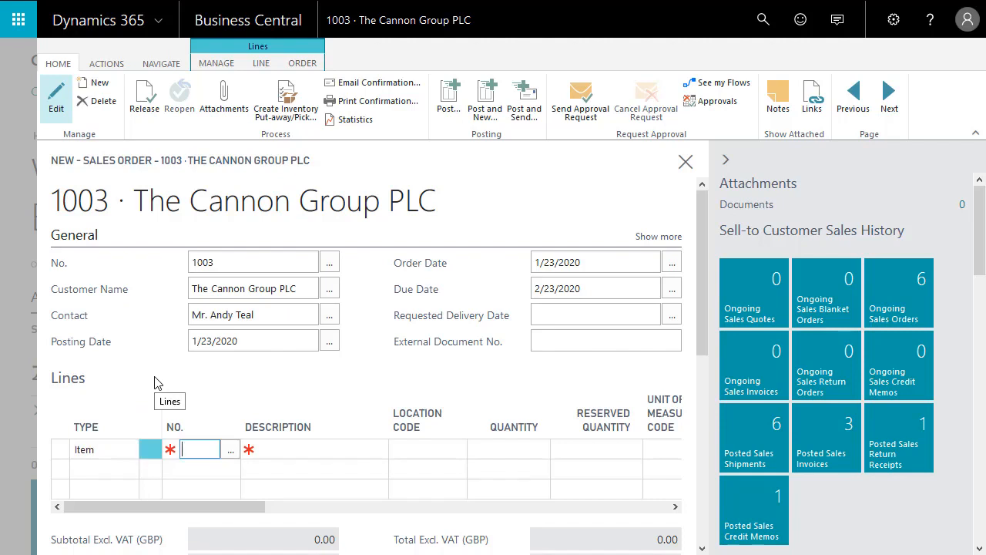
pyautogui.write('1908-s')
pyautogui.press('Tab')
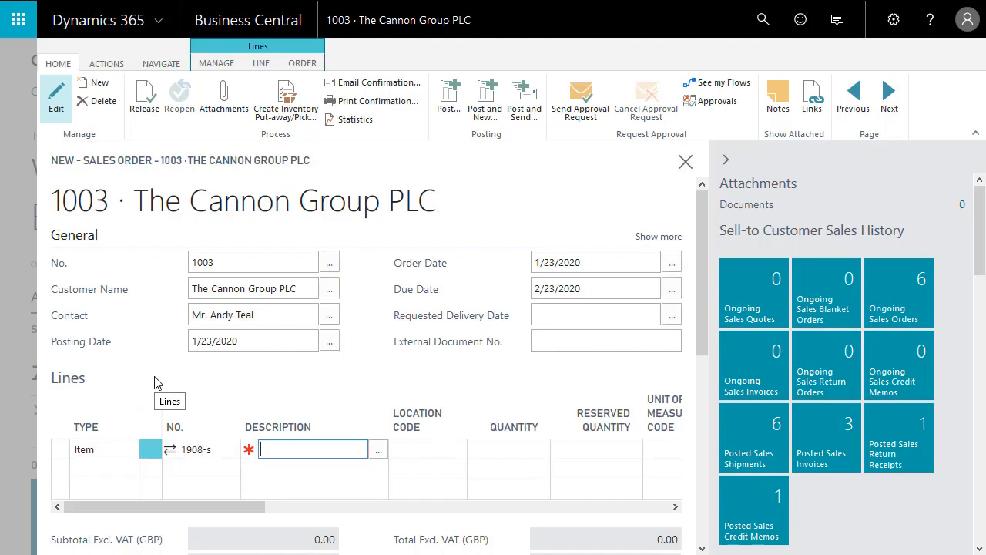
pyautogui.press('Tab')
pyautogui.press('Tab')
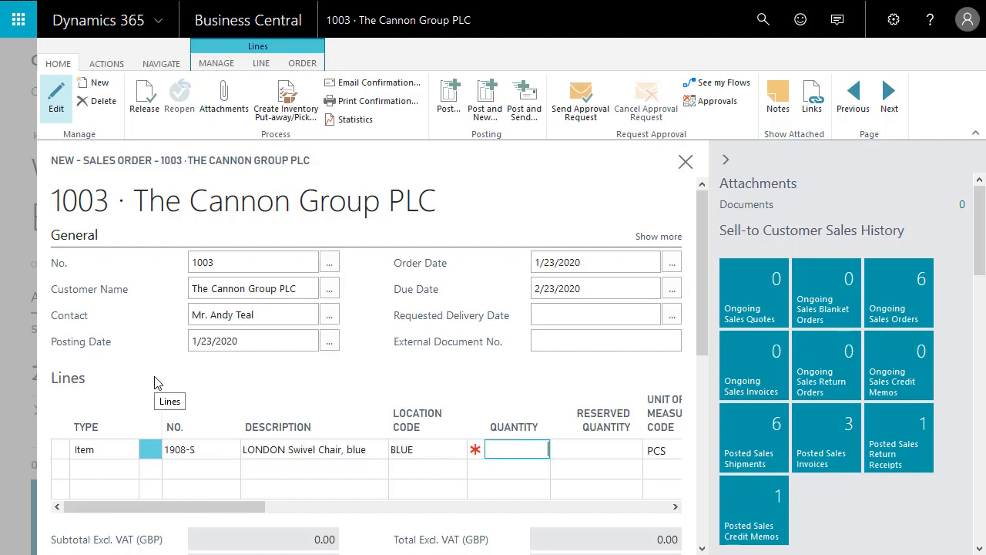
pyautogui.write('4')
pyautogui.hotkey('shift', 'Tab')
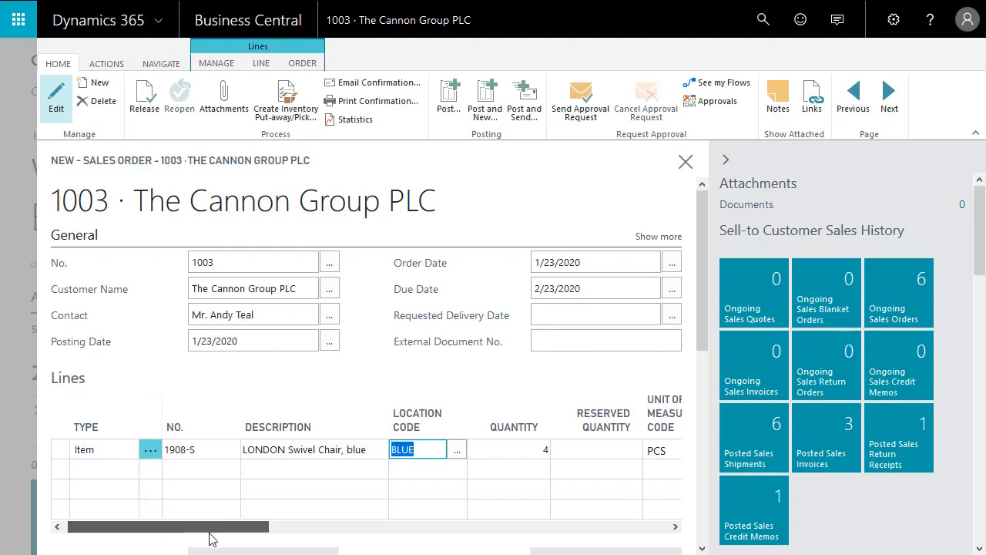
# Post the swivel chair order as both shipped and invoiced, and open the posted sales invoice.
pyautogui.moveTo(210, 532); pyautogui.dragTo(440, 530)
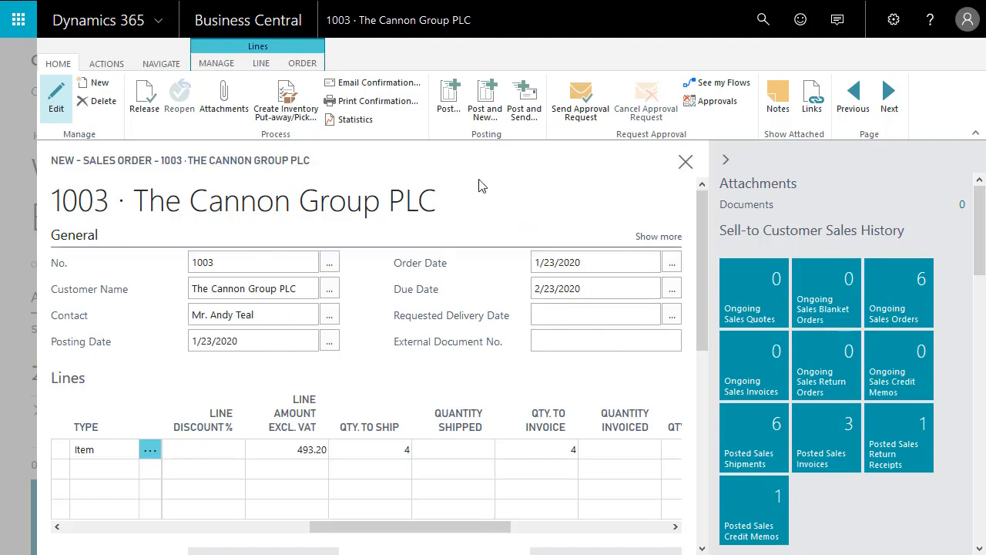
pyautogui.click(447, 106)
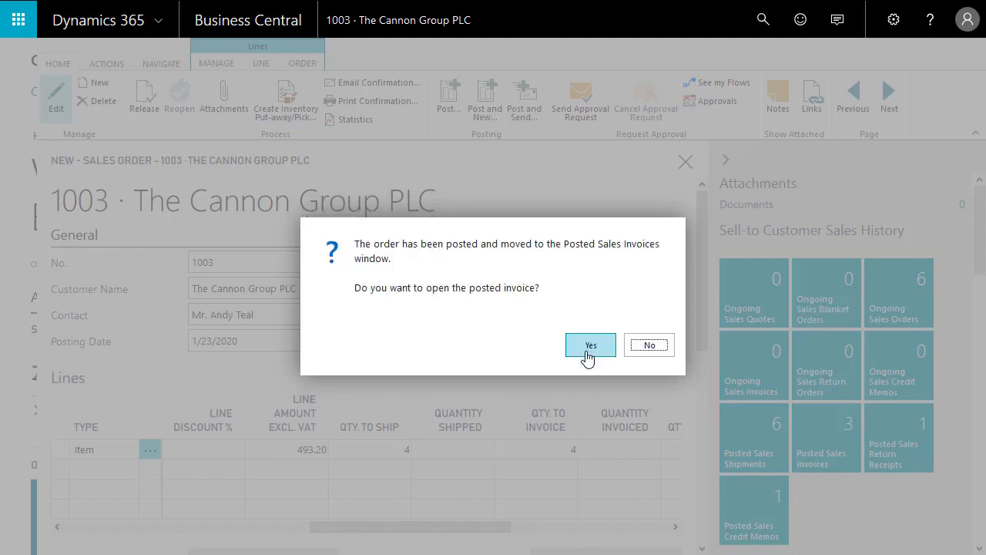
pyautogui.click(590, 349)
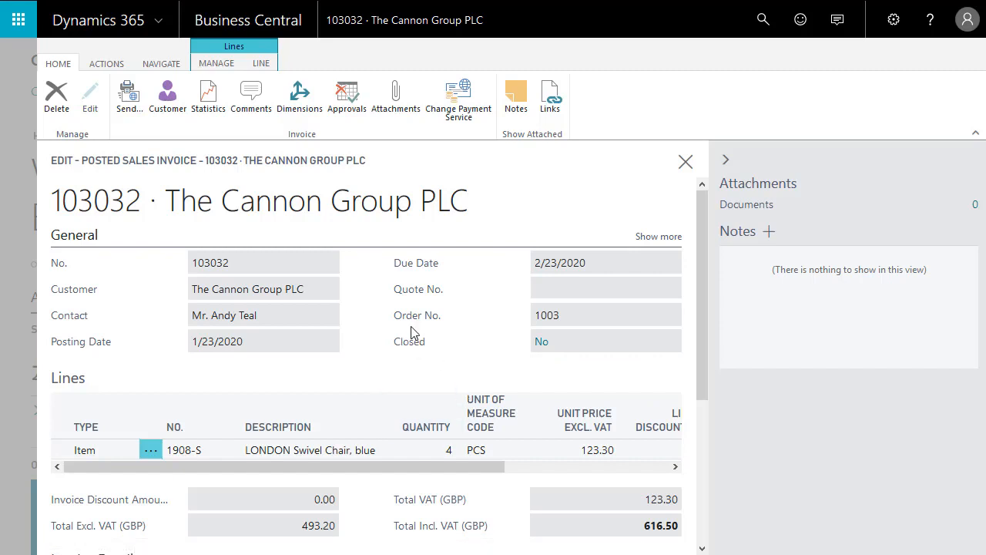
# Examine the entries related to the posted sales invoice with Navigate, and return to the home page.
pyautogui.click(107, 63)
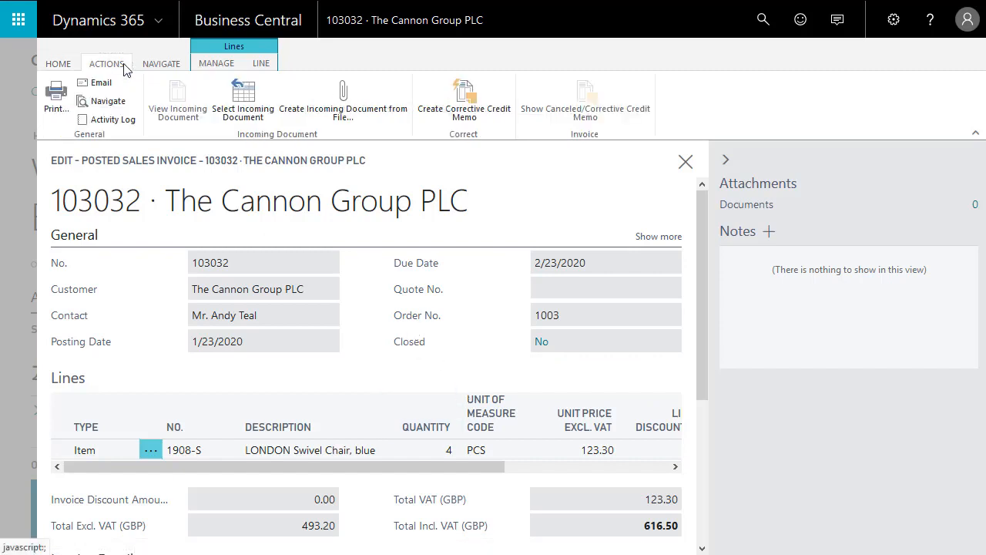
pyautogui.click(104, 108)
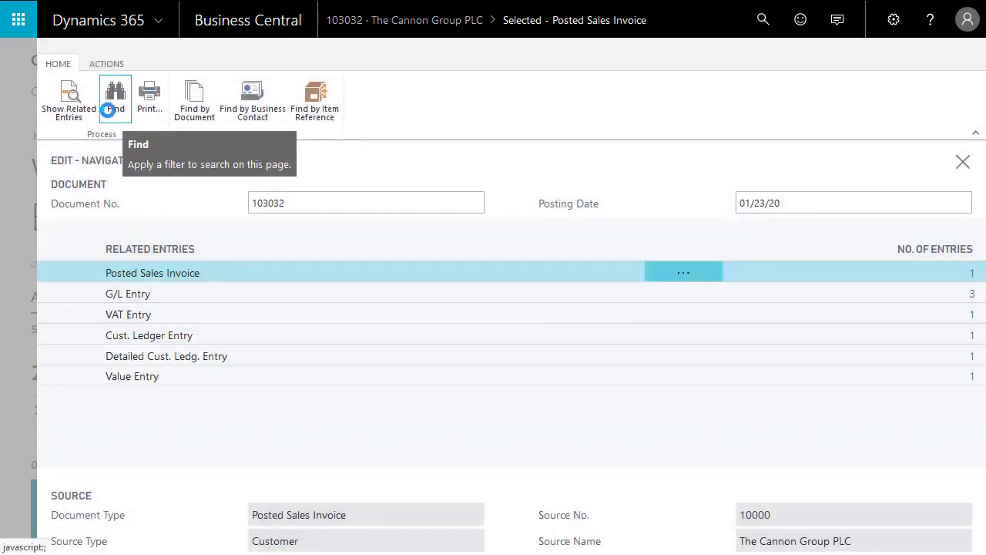
pyautogui.press('Escape')
pyautogui.press('Escape')
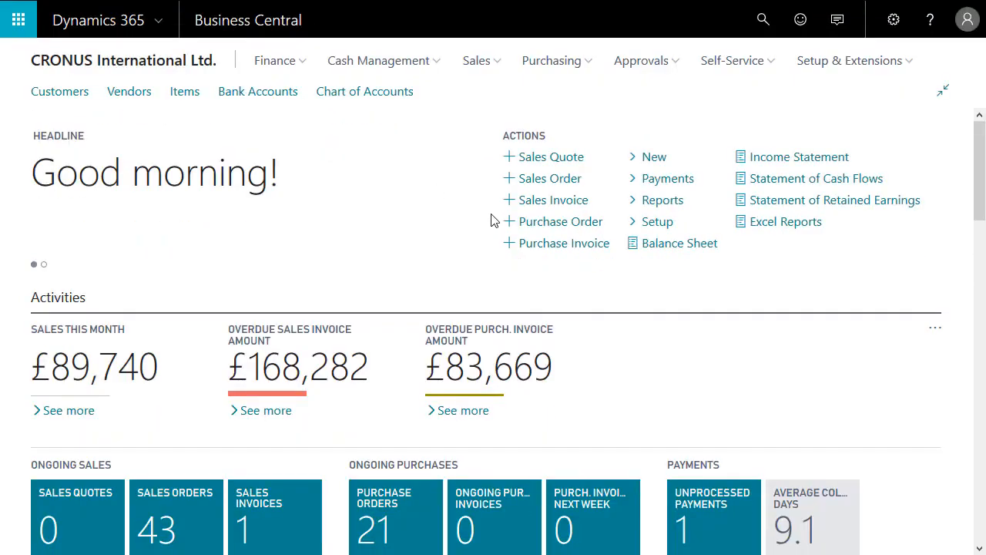
# Create another sales order for the customer The Cannon Group PLC.
pyautogui.click(526, 185)
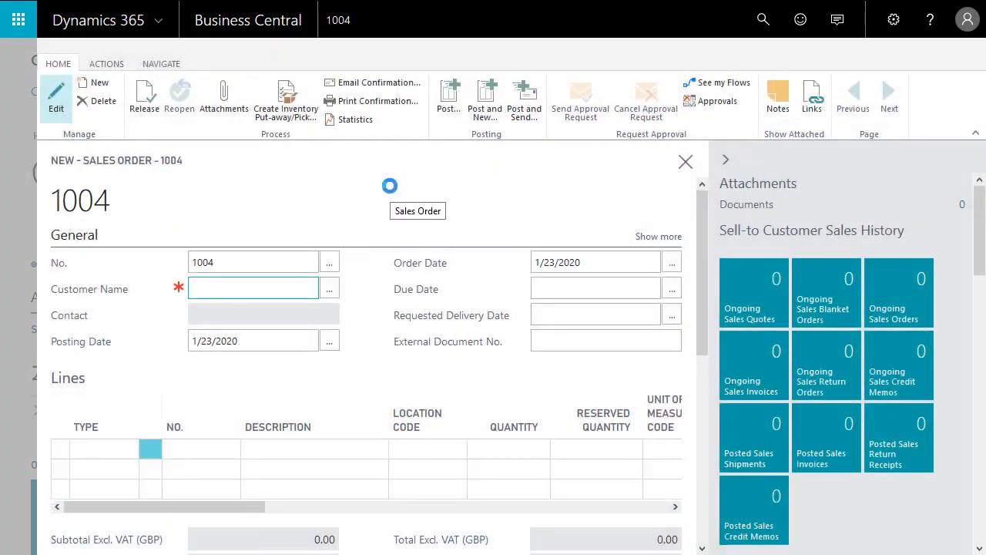
pyautogui.write('10000')
pyautogui.press('Tab')
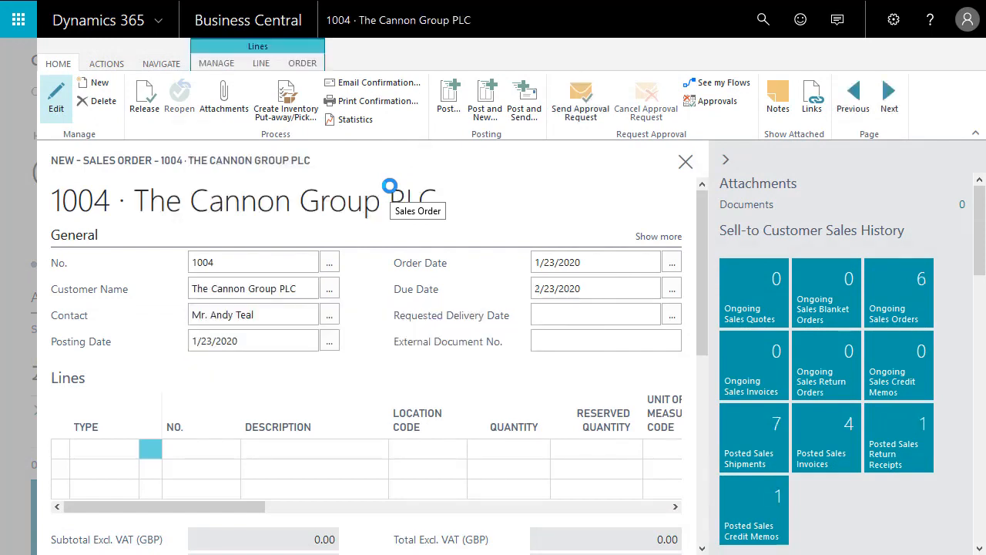
# Add an Item line for 70000, Side Panel, with a quantity of 100.
pyautogui.click(91, 454)
pyautogui.click(98, 375)
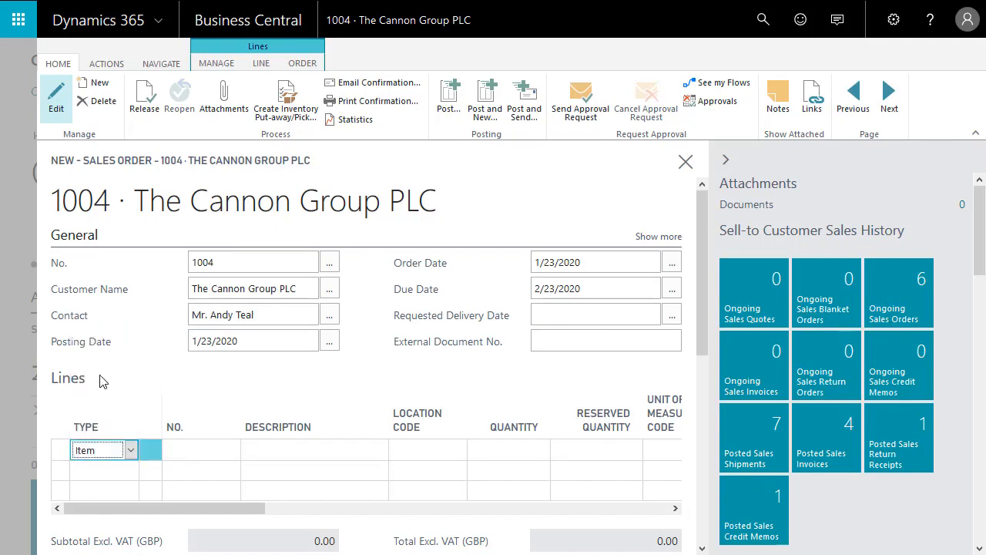
pyautogui.press('Tab')
pyautogui.write('70000')
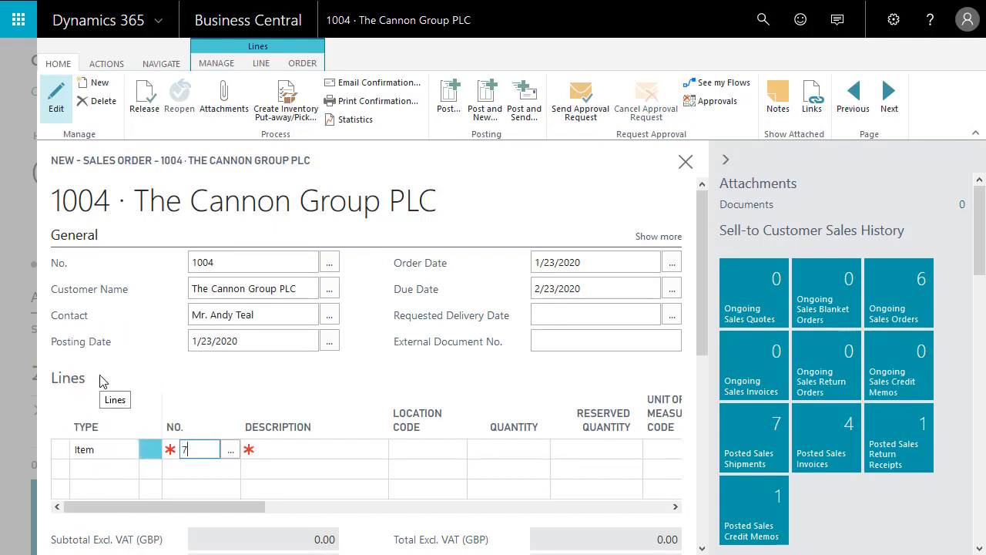
pyautogui.press('Tab')
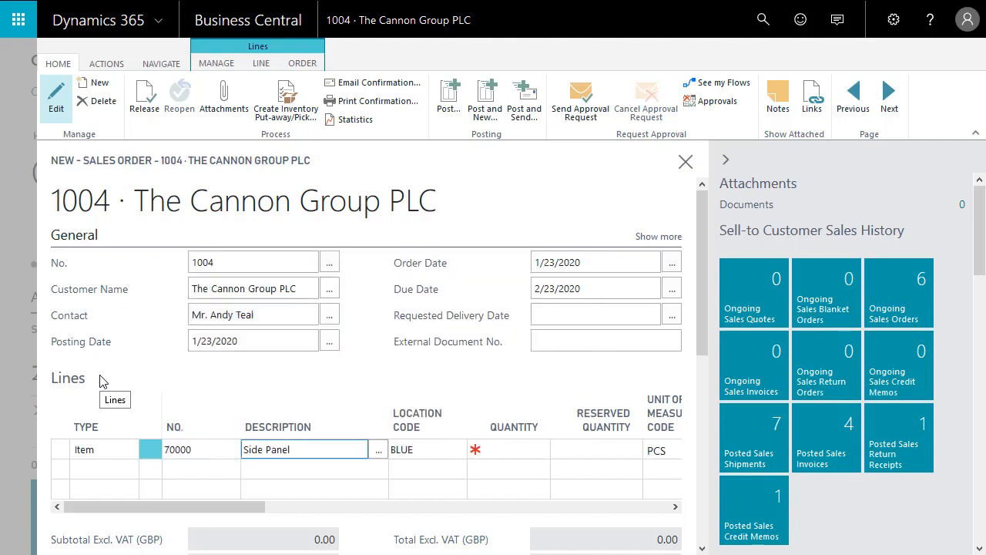
pyautogui.press('Tab')
pyautogui.press('Tab')
pyautogui.write('100')
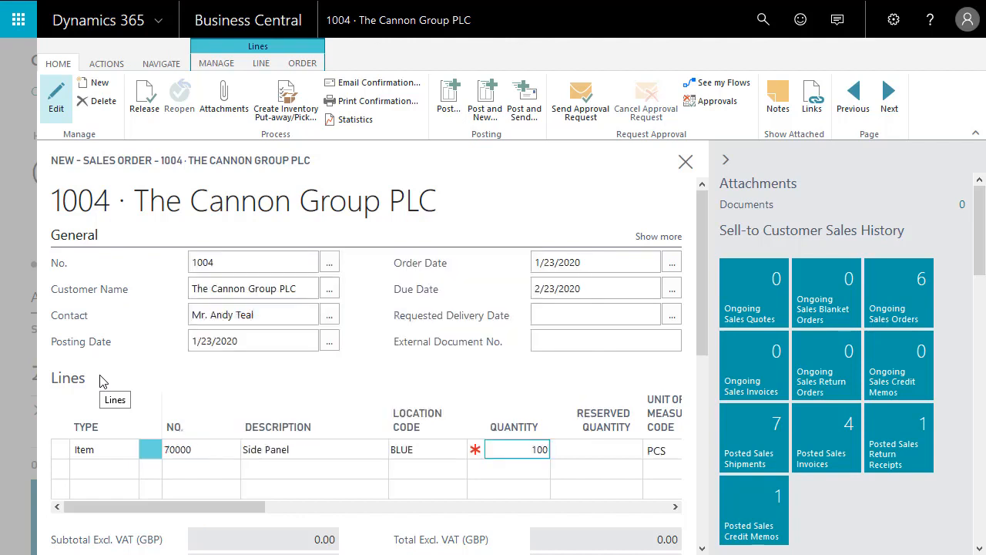
pyautogui.press('Return')
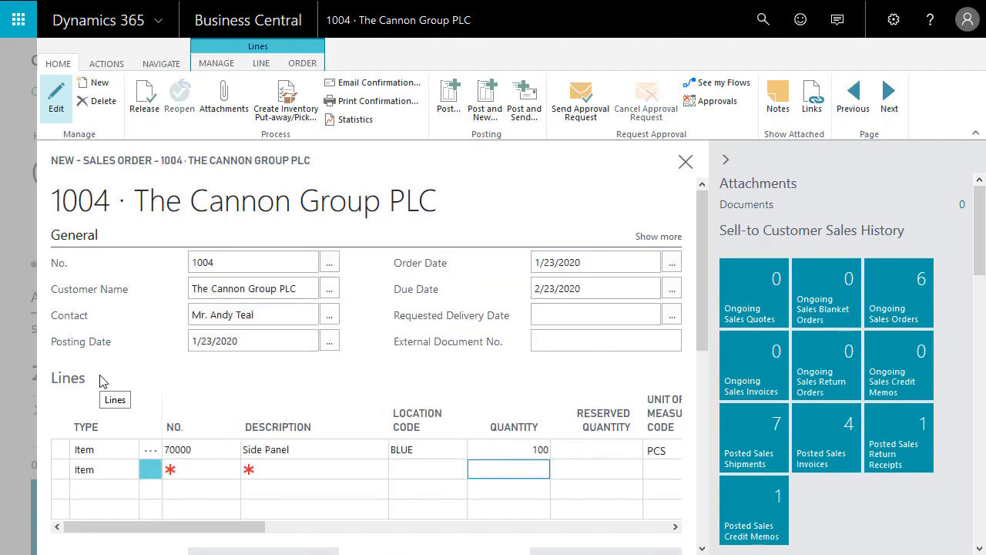
# Add a second Item line for 1896-S, ATHENS Desk, with a quantity of 4.
pyautogui.hotkey('shift', 'Tab')
pyautogui.hotkey('shift', 'Tab')
pyautogui.hotkey('shift', 'Tab')
pyautogui.write('18')
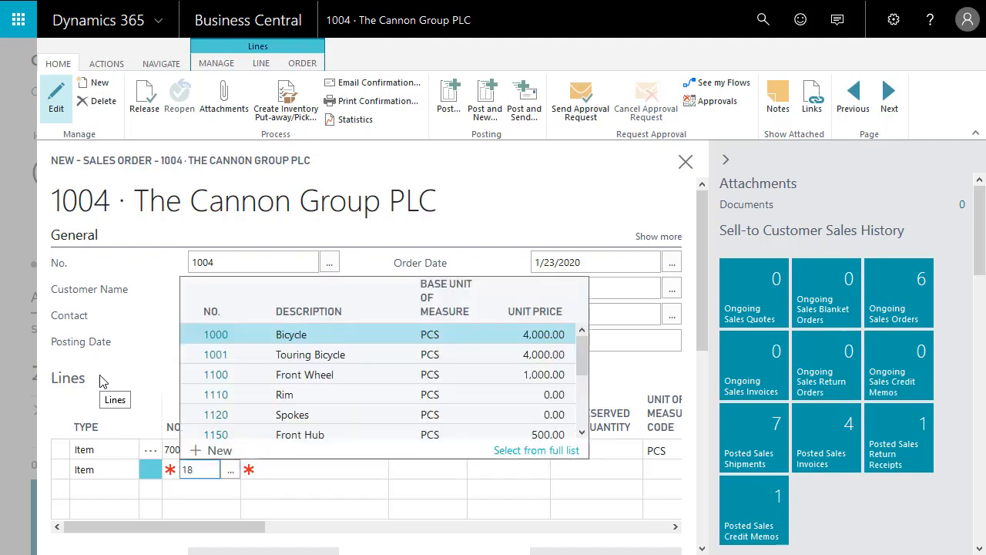
pyautogui.write('96-S')
pyautogui.press('Tab')
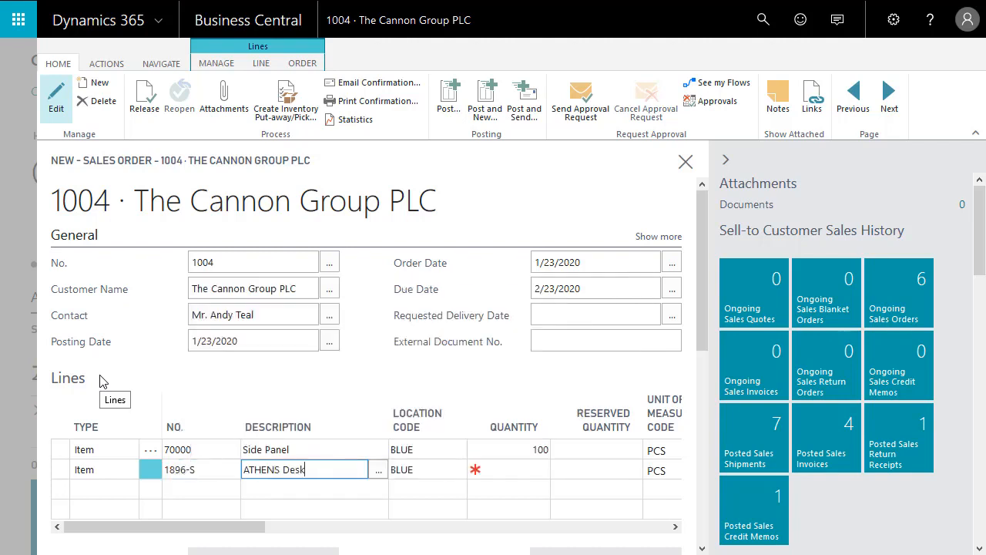
pyautogui.press('Tab')
pyautogui.press('Tab')
pyautogui.write('4')
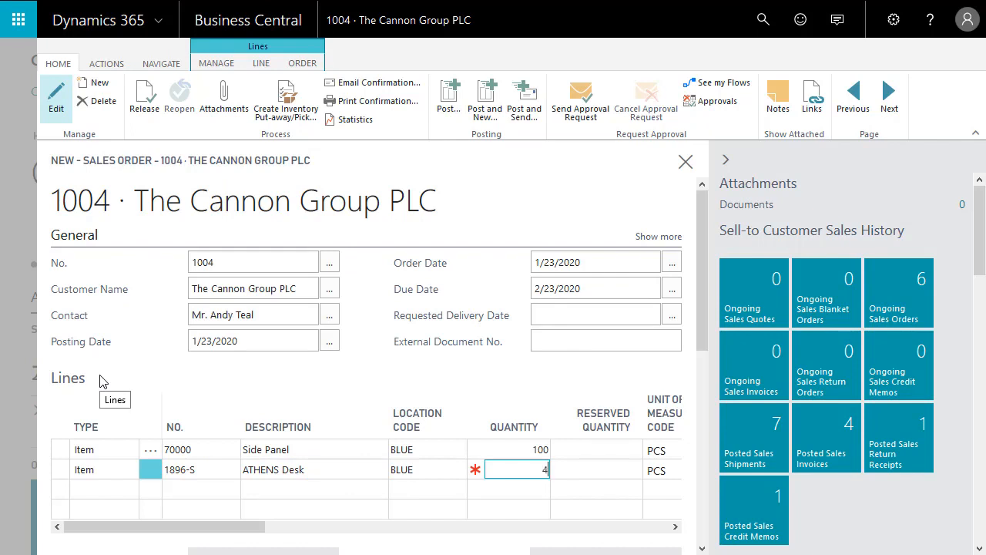
pyautogui.hotkey('shift', 'Tab')
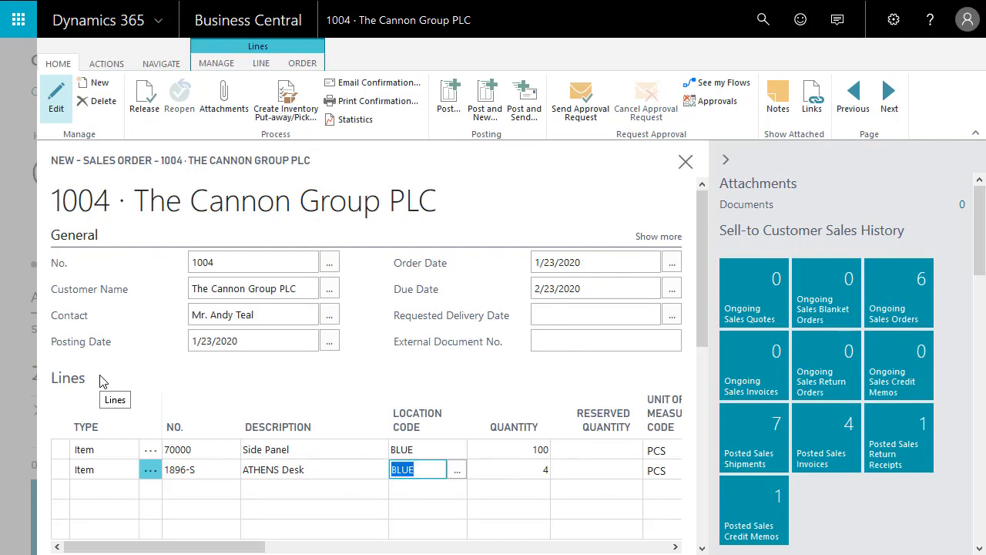
# Post the side panel and desk order with the Ship option only.
pyautogui.click(448, 97)
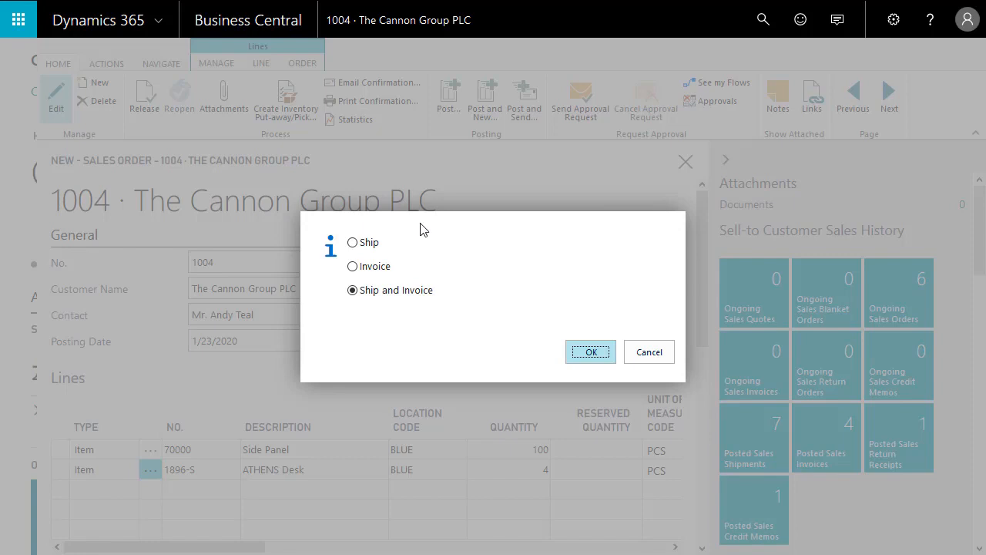
pyautogui.click(377, 245)
pyautogui.click(583, 357)
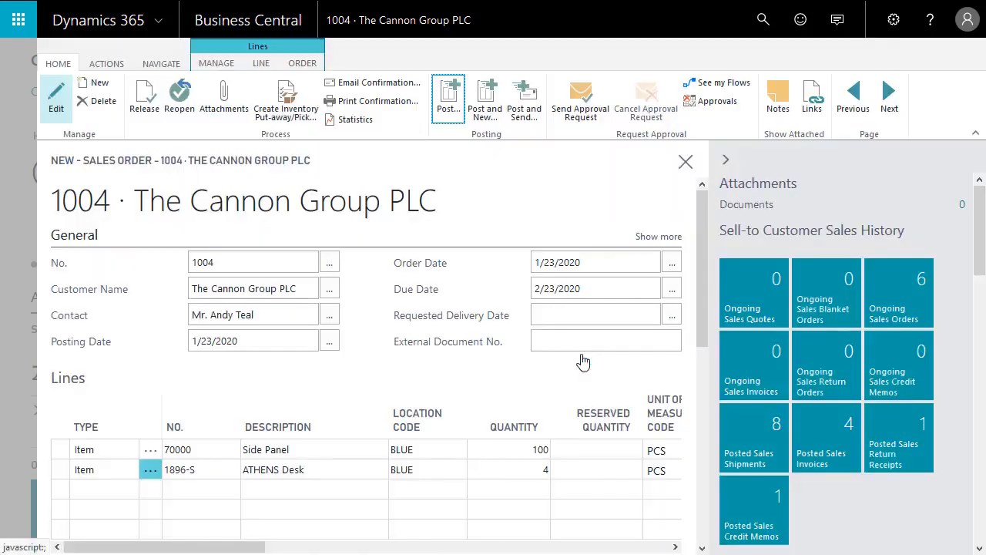
# Check the shipped and to-invoice quantities on the order lines, and close the sales order.
pyautogui.moveTo(251, 547); pyautogui.dragTo(514, 550)
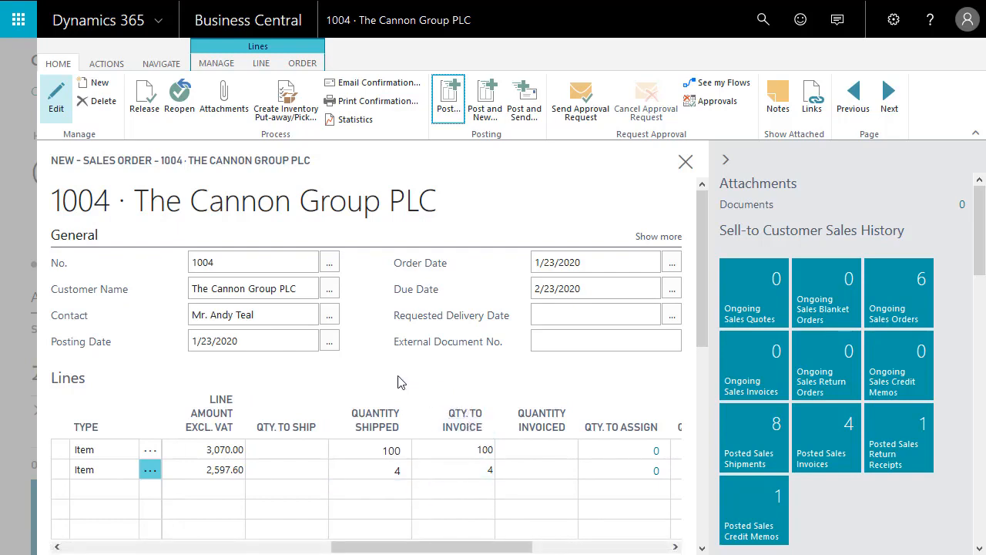
pyautogui.press('Escape')
pyautogui.click(590, 335)
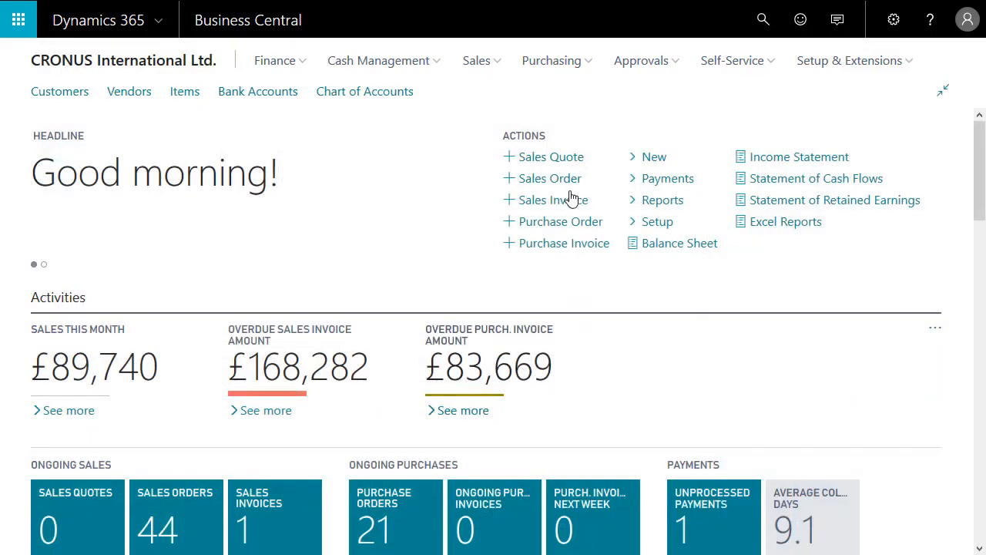
# Create a third sales order for the customer The Cannon Group PLC.
pyautogui.click(550, 178)
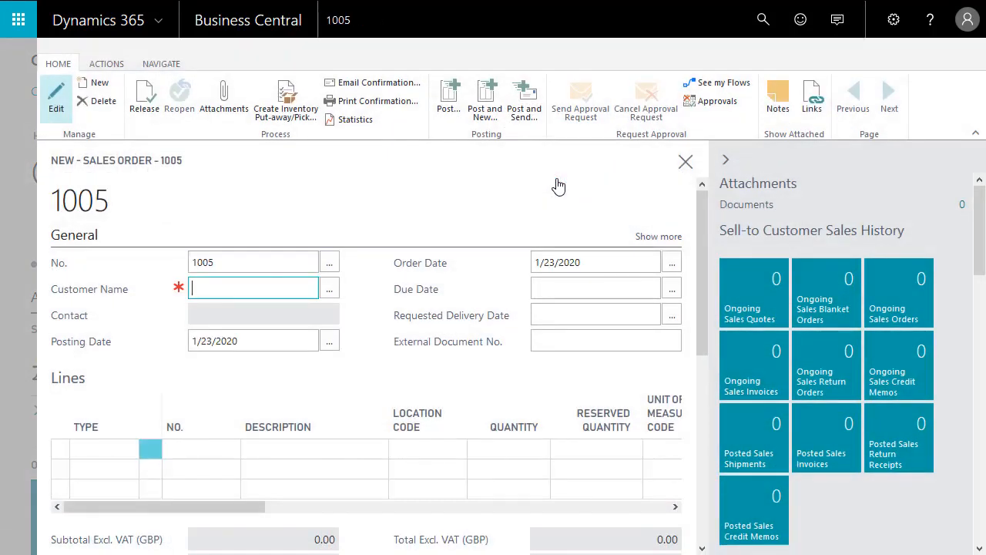
pyautogui.write('10000')
pyautogui.press('Tab')
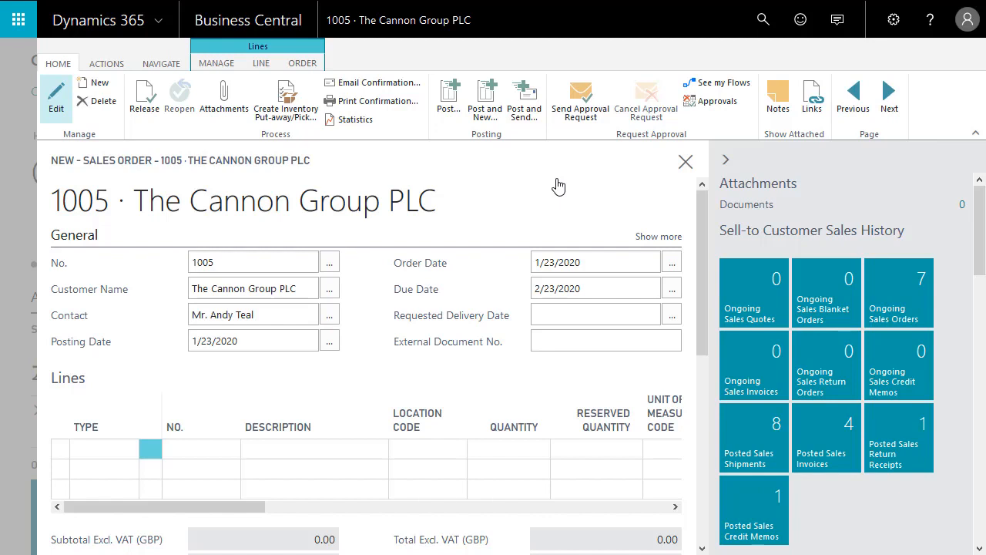
# Add an Item line for 70060, Mounting, with a quantity of 150 to the sales order.
pyautogui.click(127, 449)
pyautogui.click(129, 451)
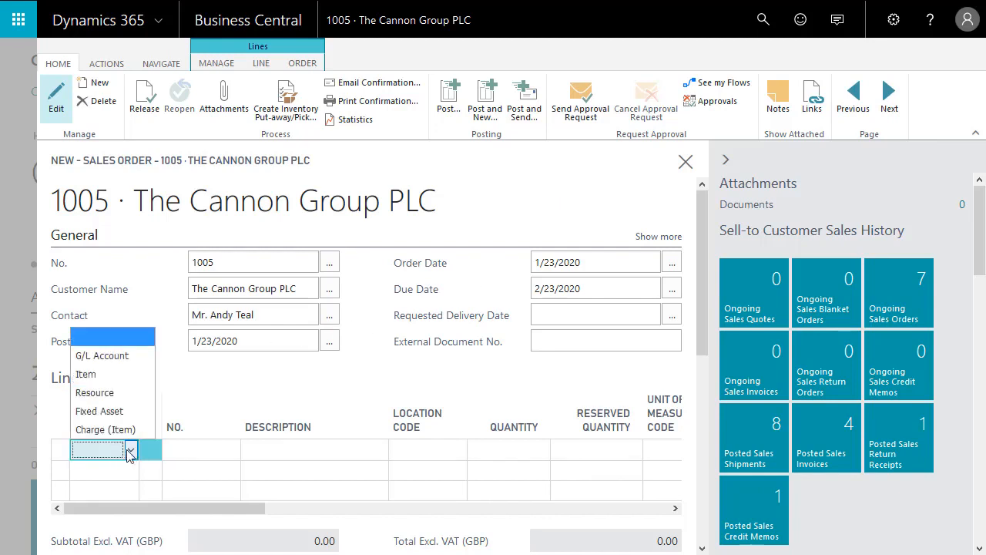
pyautogui.click(105, 376)
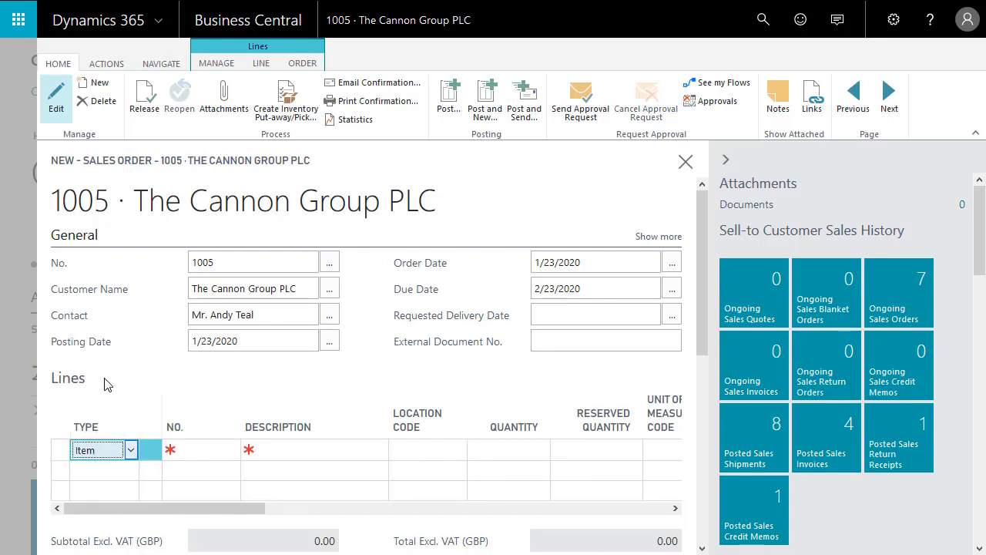
pyautogui.press('Tab')
pyautogui.write('70060')
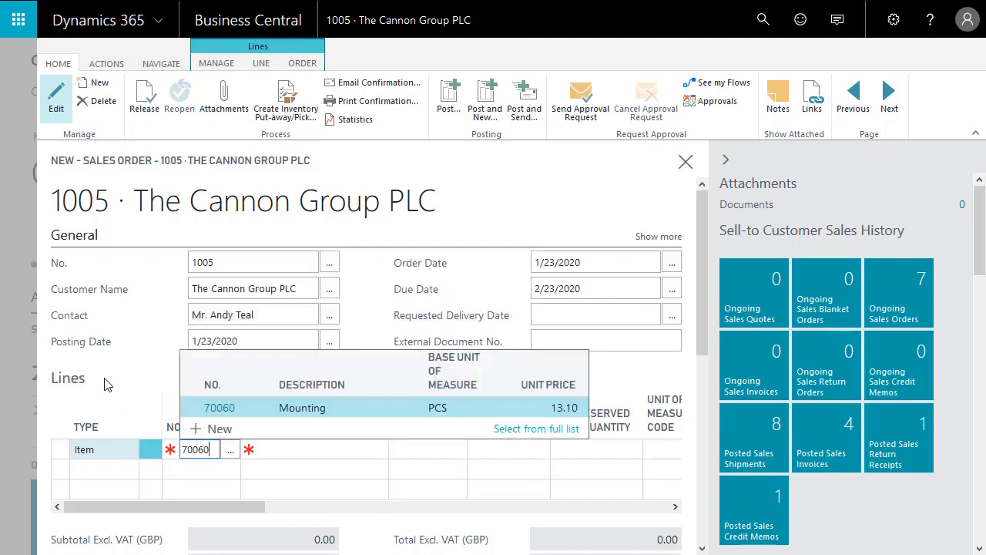
pyautogui.press('Tab')
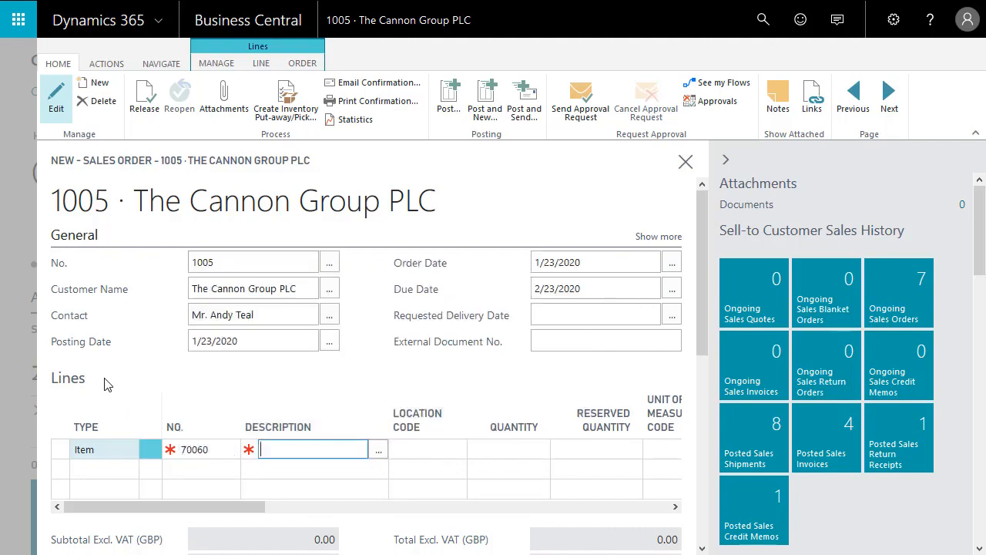
pyautogui.press('Tab')
pyautogui.press('Tab')
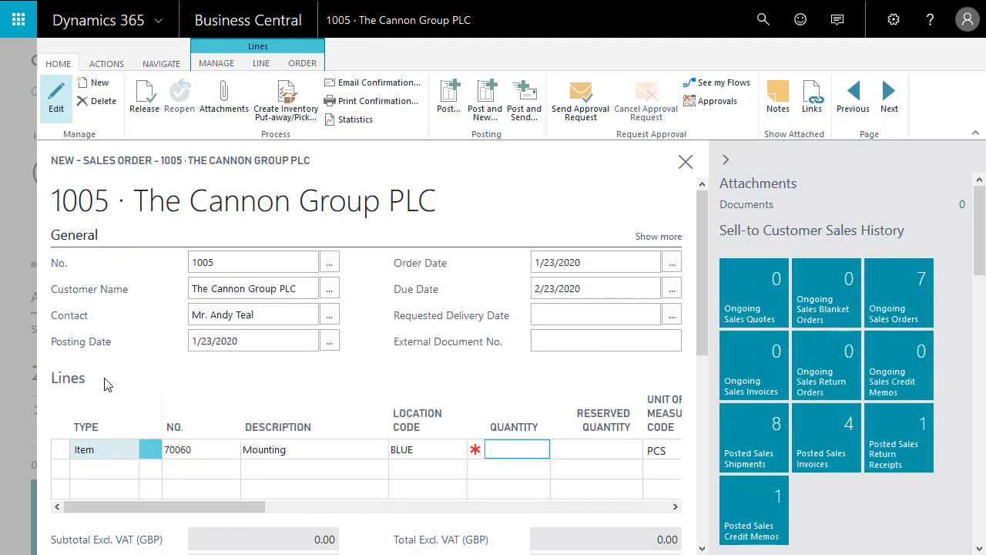
pyautogui.write('150')
pyautogui.hotkey('shift', 'Tab')
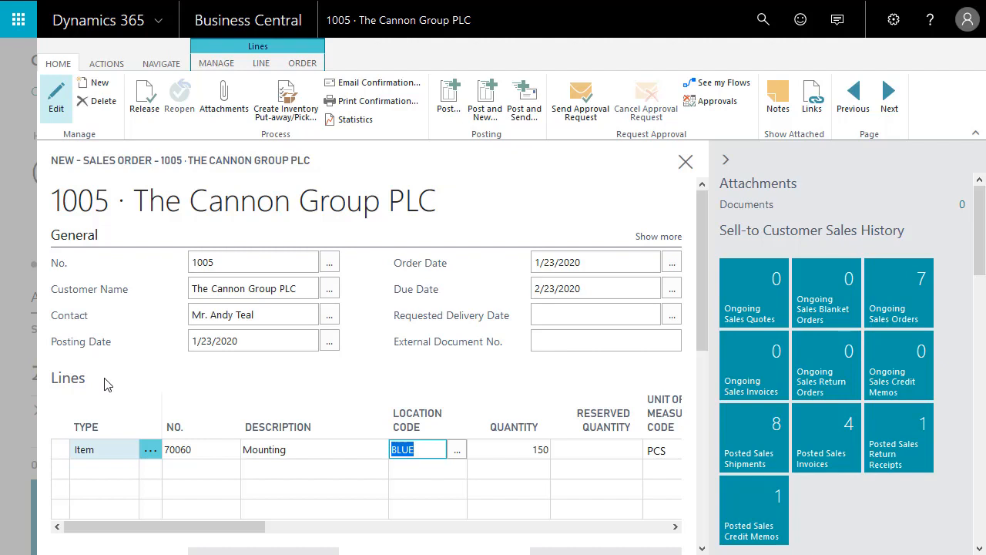
# Post the mounting order with the Ship option only.
pyautogui.click(449, 104)
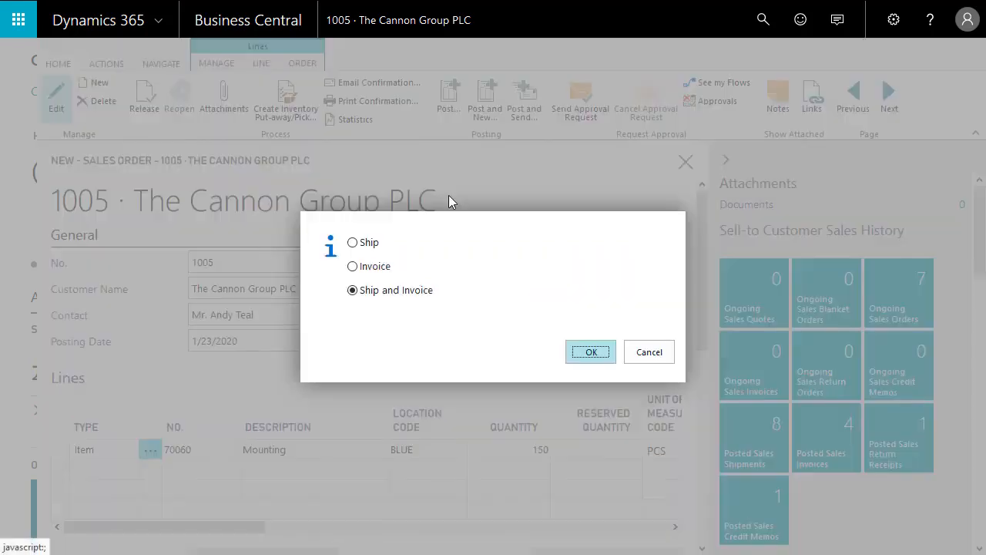
pyautogui.click(353, 244)
pyautogui.click(589, 347)
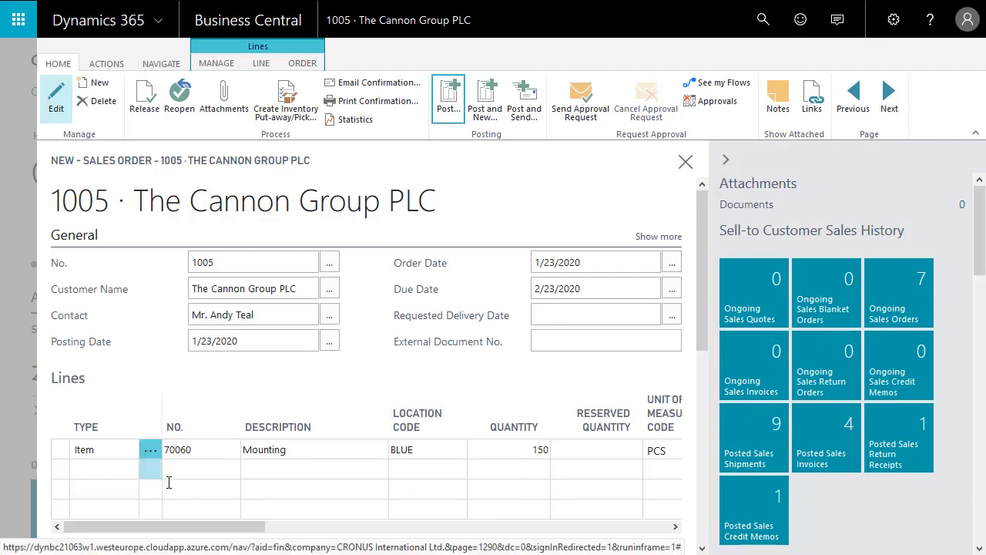
# Check the shipped and to-invoice quantities on the mounting line, and close the sales order.
pyautogui.moveTo(192, 520); pyautogui.dragTo(452, 503)
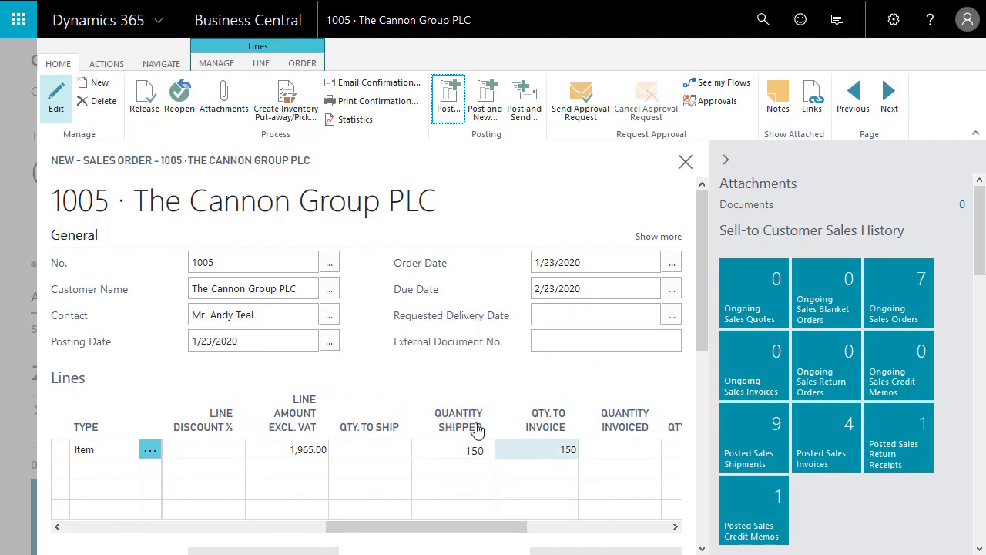
pyautogui.press('Escape')
pyautogui.click(582, 333)
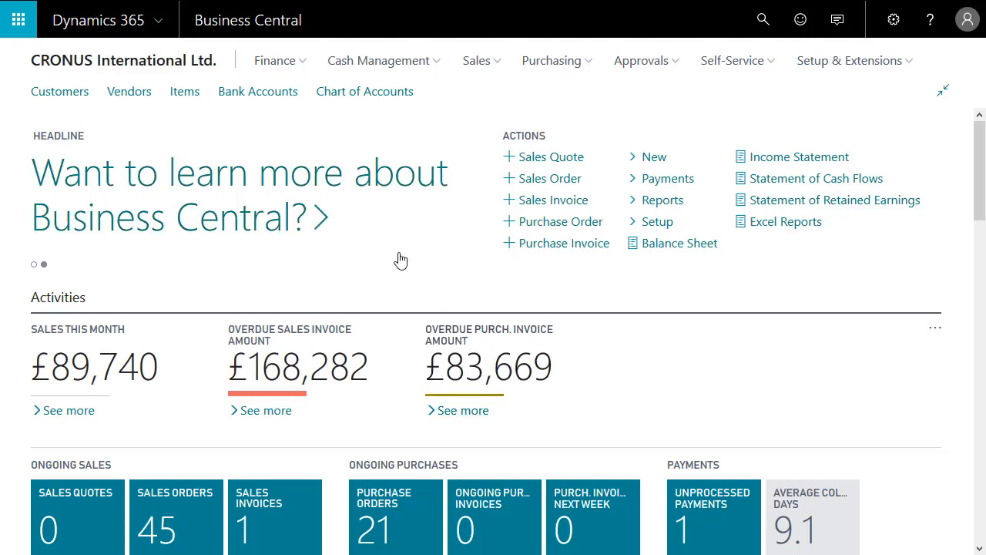
# Create a new sales invoice for the customer The Cannon Group PLC.
pyautogui.click(546, 202)
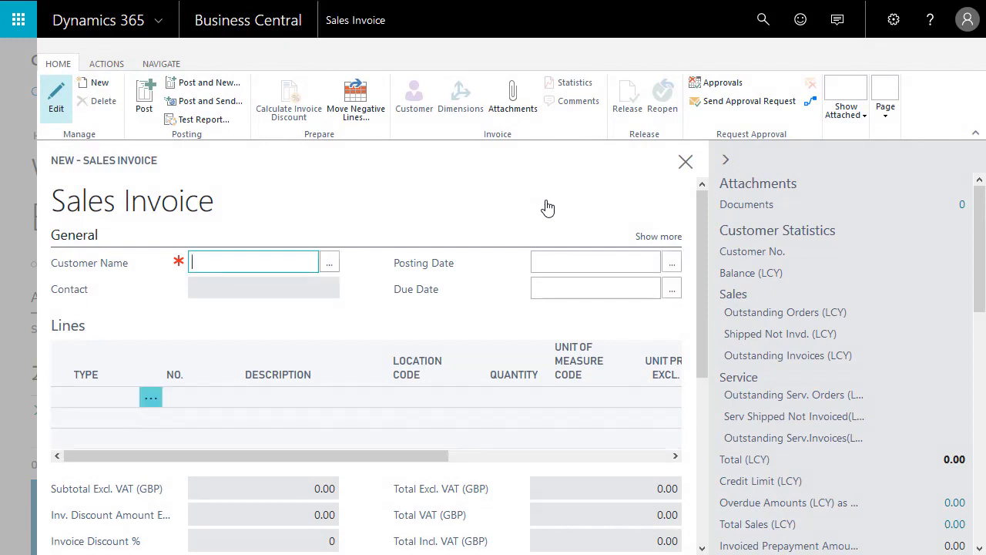
pyautogui.write('10000')
pyautogui.press('Tab')
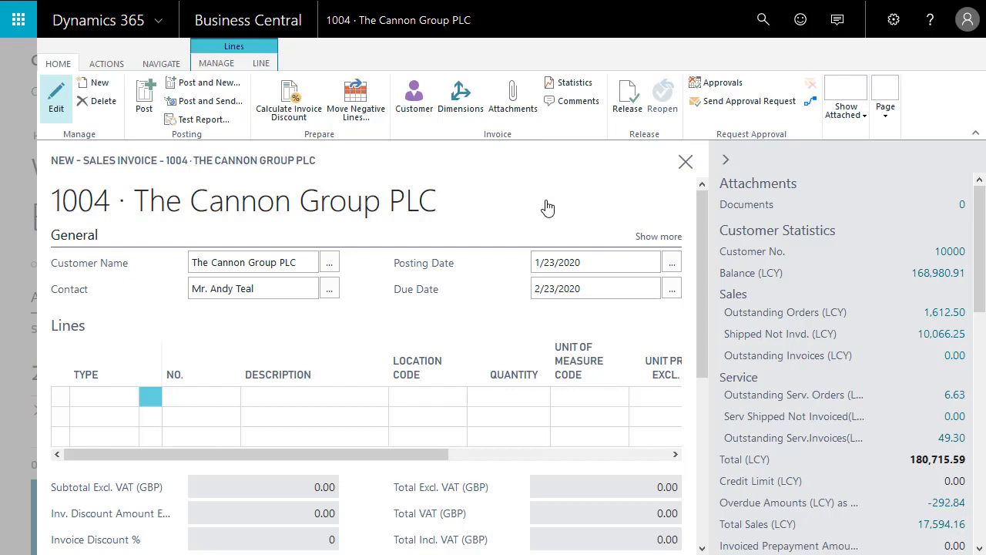
pyautogui.click(97, 398)
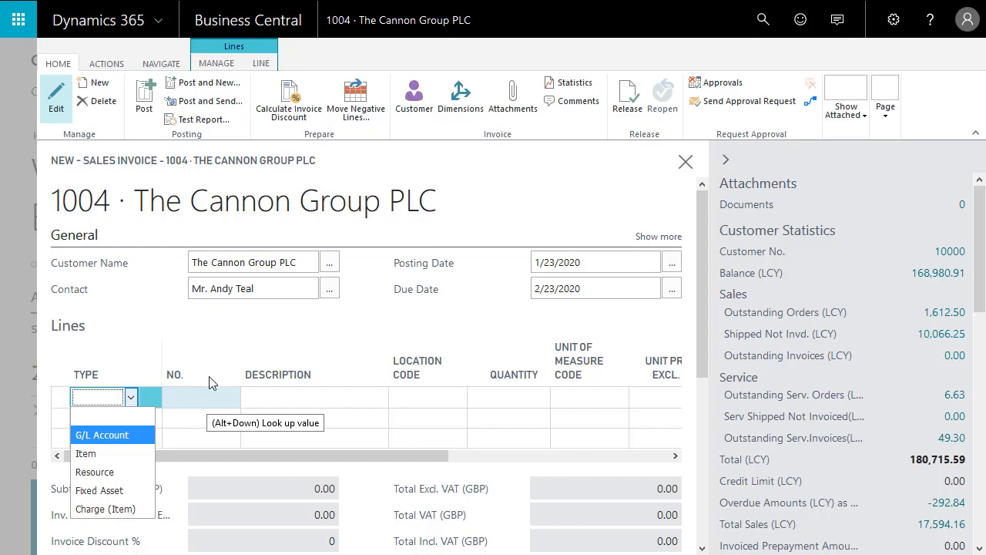
pyautogui.click(223, 333)
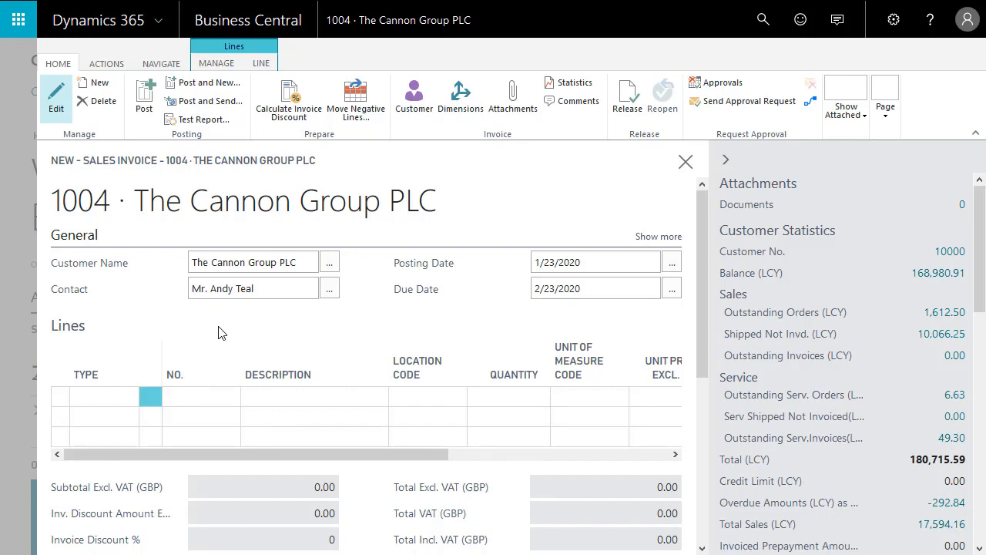
# Get the shipment lines for Side Panel, ATHENS Desk and Mounting from shipments 102044 and 102045 into the invoice.
pyautogui.click(257, 65)
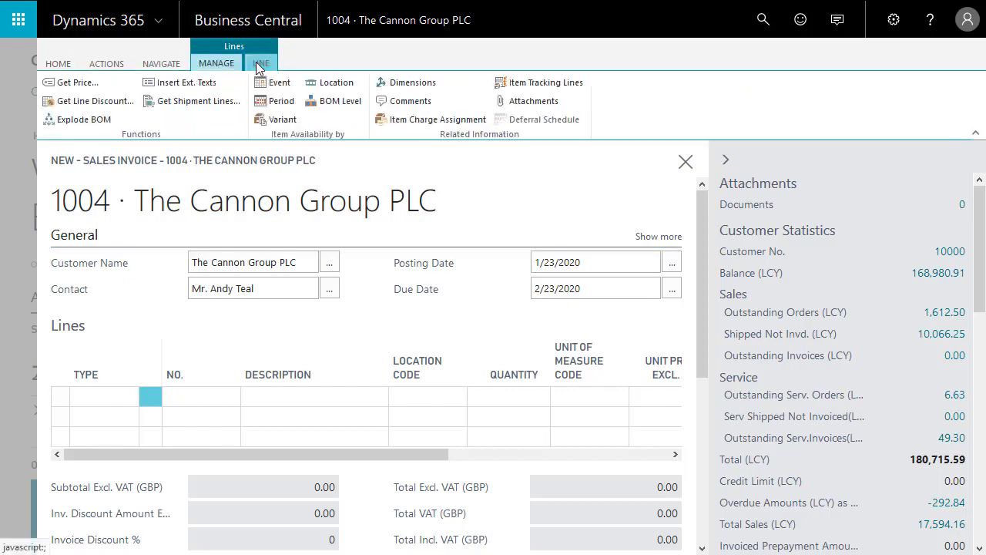
pyautogui.click(196, 104)
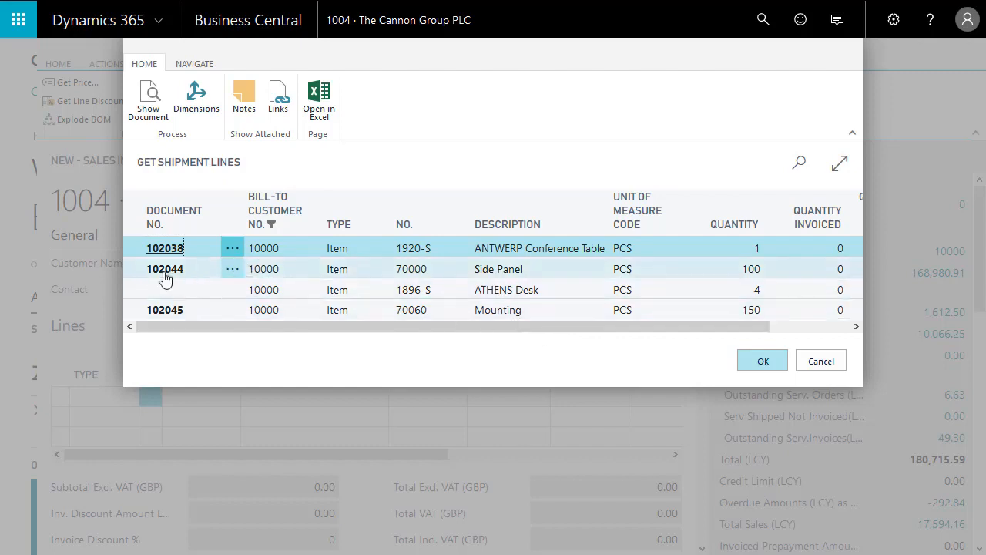
pyautogui.rightClick(228, 270)
pyautogui.click(206, 269)
pyautogui.click(231, 271)
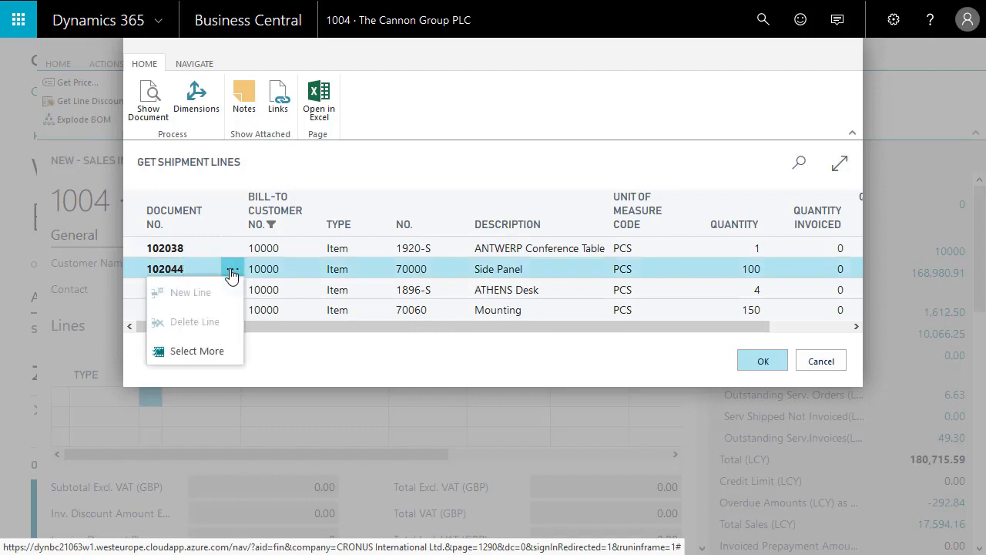
pyautogui.click(200, 352)
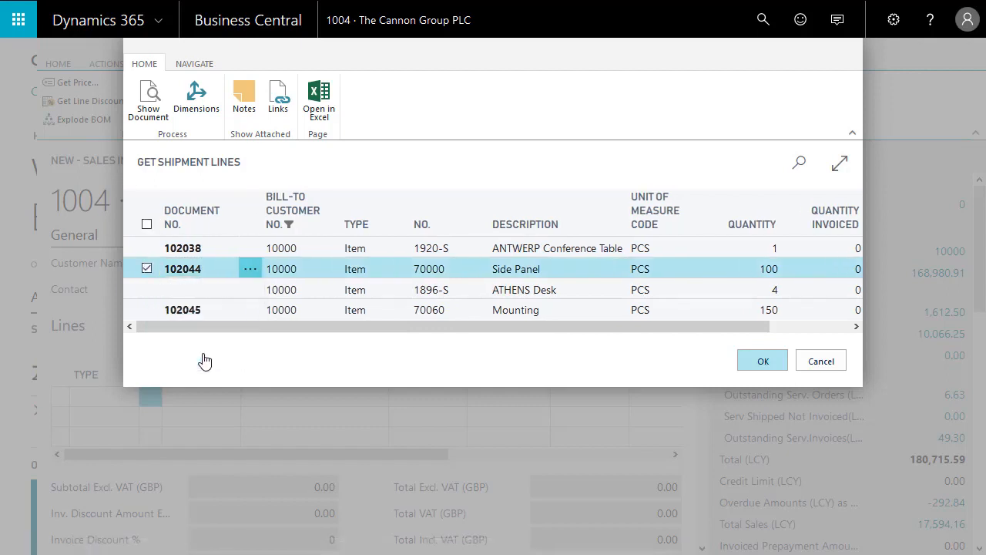
pyautogui.click(147, 293)
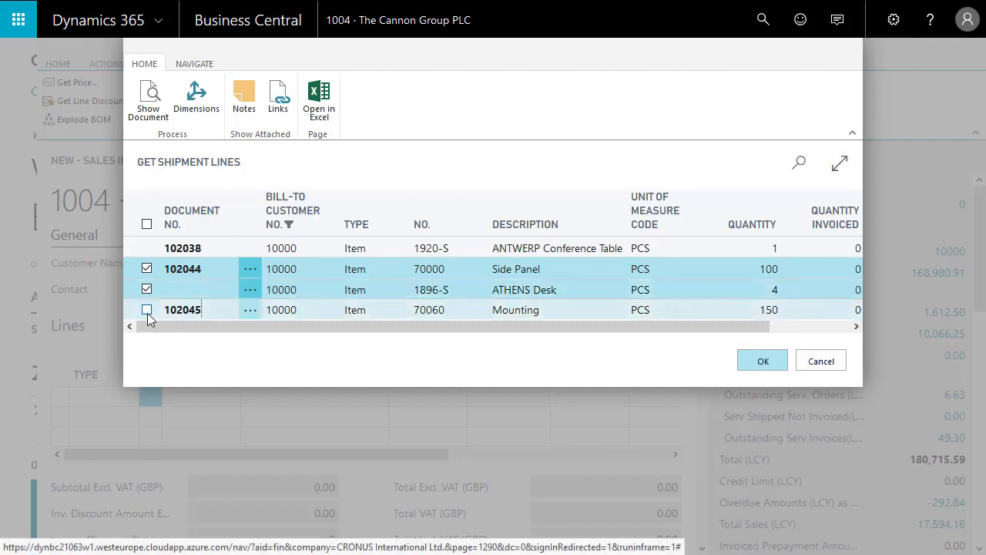
pyautogui.click(147, 310)
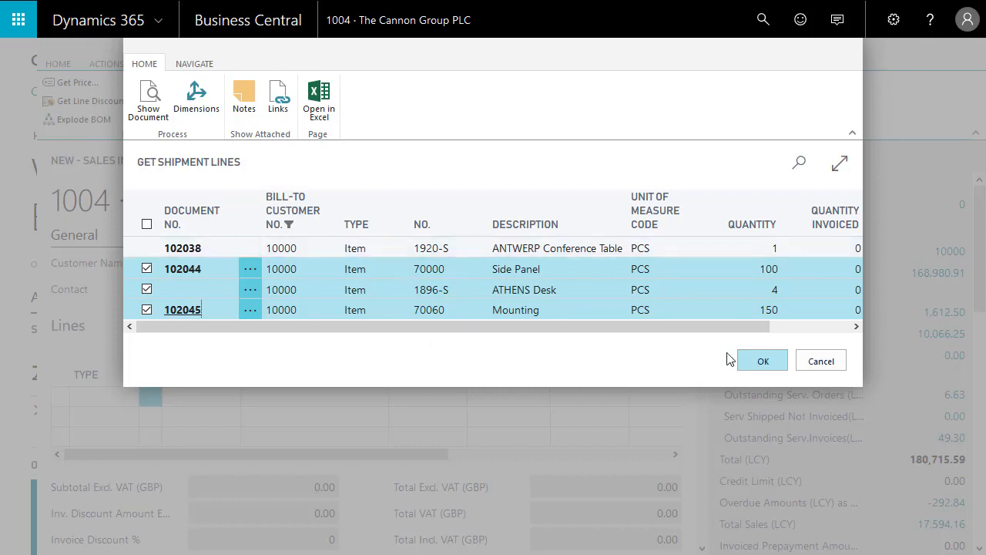
pyautogui.click(763, 362)
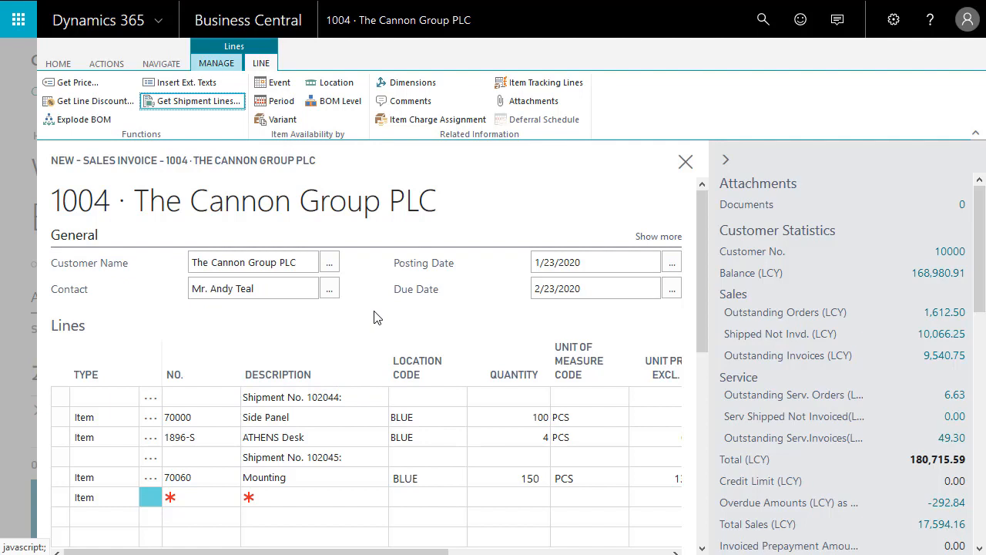
# Review the location, quantity, unit price and line discount of the retrieved invoice lines.
pyautogui.click(205, 416)
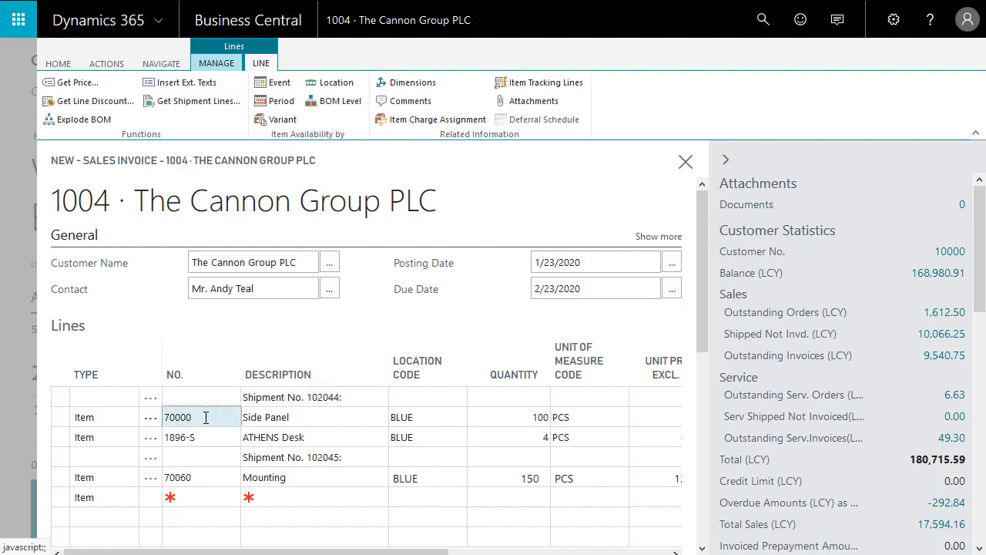
pyautogui.press('Tab')
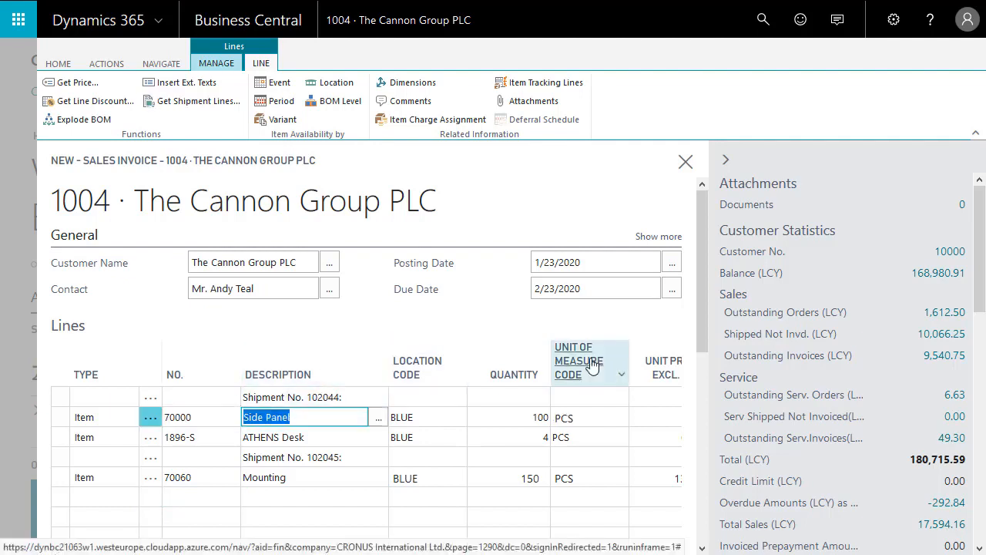
pyautogui.press('Tab')
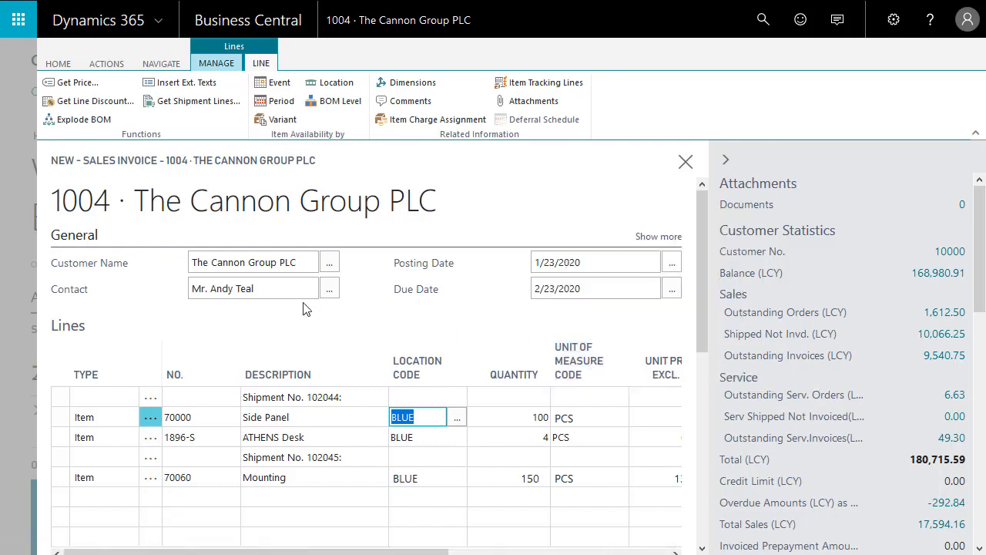
pyautogui.press('Tab')
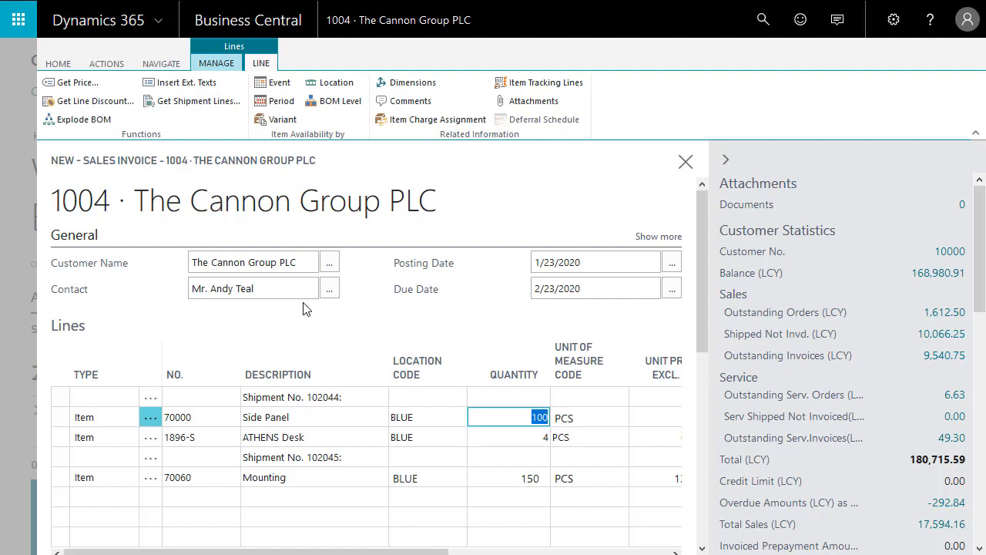
pyautogui.press('Tab')
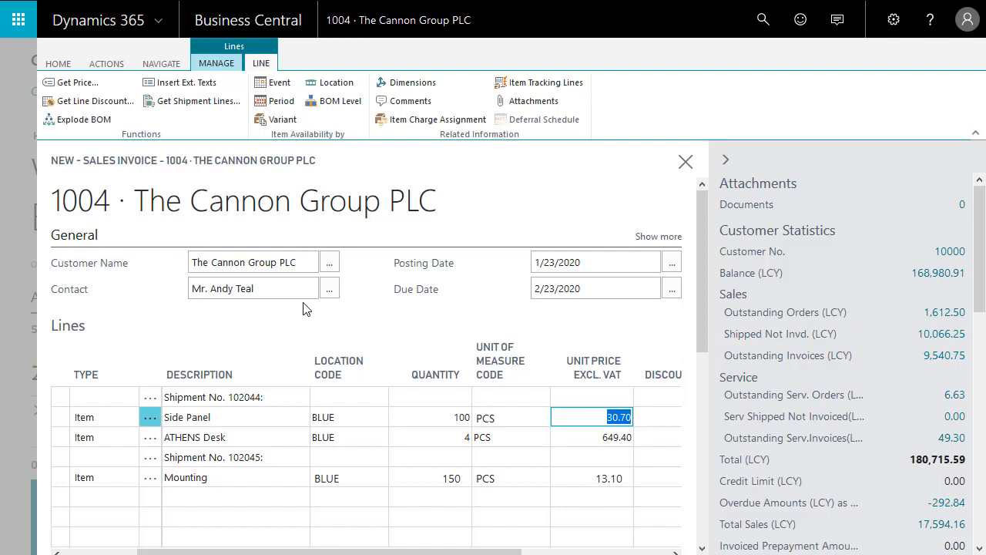
pyautogui.press('Tab')
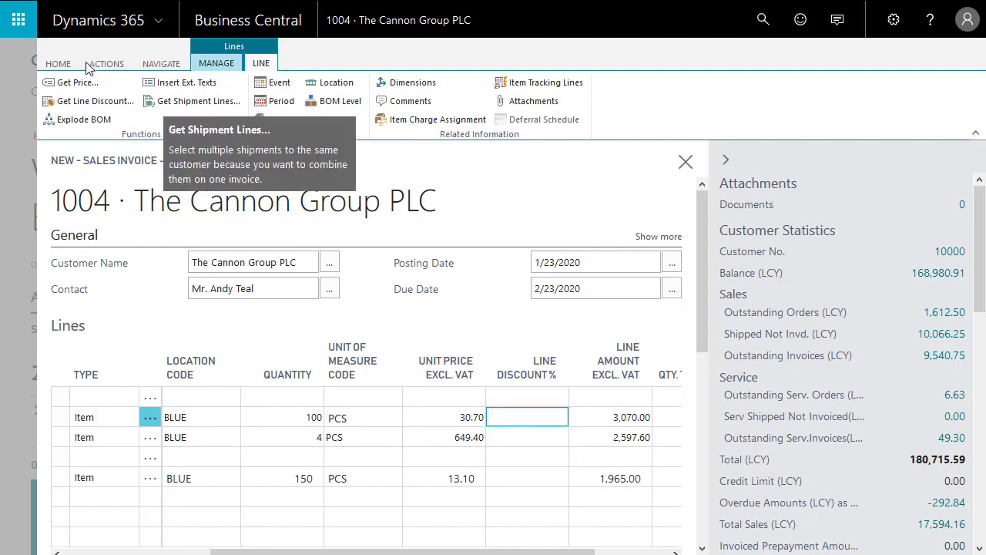
# Post the combined sales invoice, and check the lines and totals of the posted invoice.
pyautogui.click(60, 65)
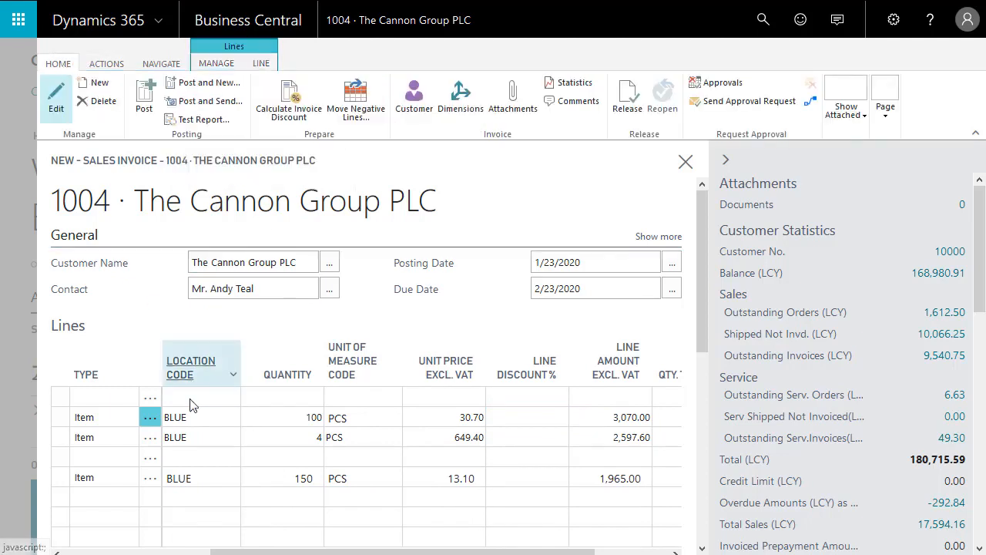
pyautogui.click(143, 108)
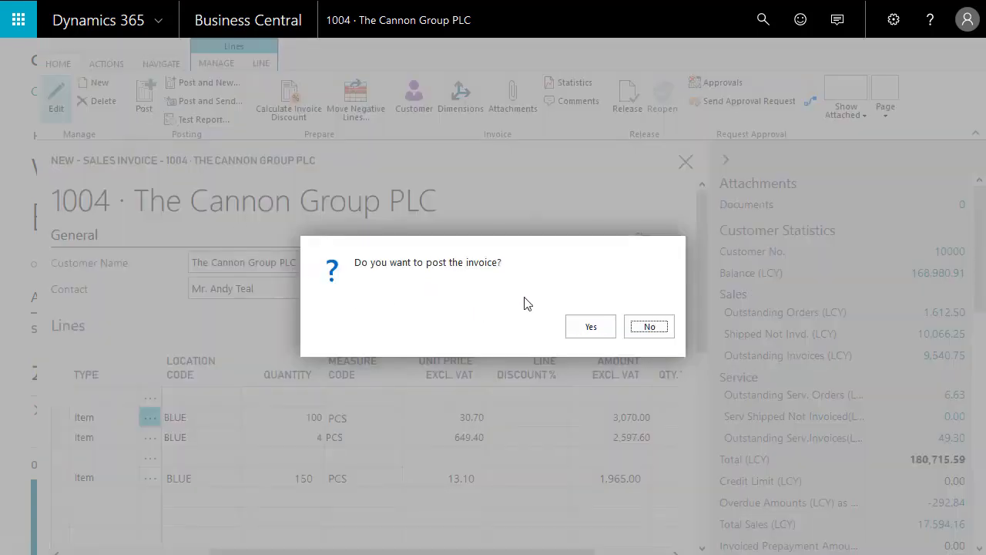
pyautogui.click(590, 330)
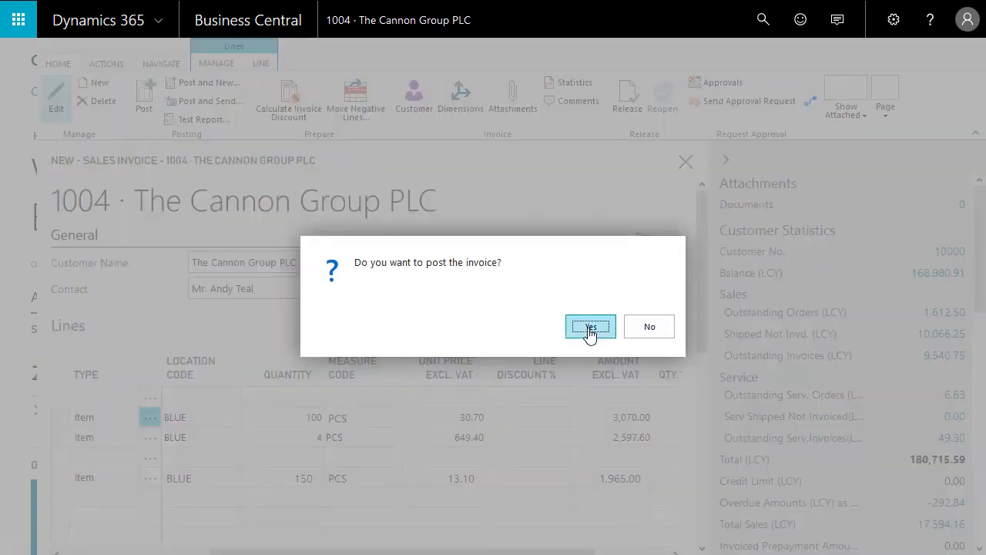
pyautogui.click(607, 341)
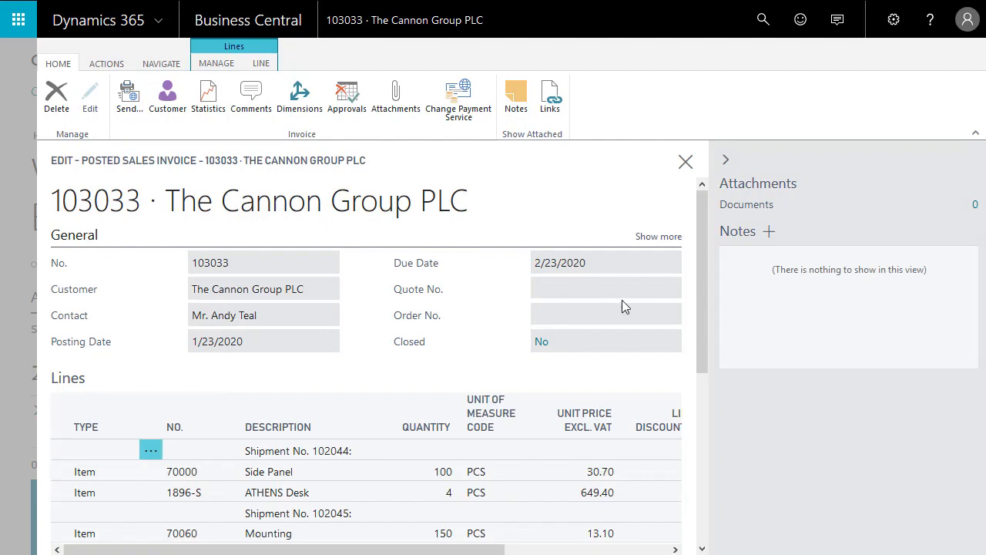
pyautogui.moveTo(694, 330); pyautogui.dragTo(713, 381)
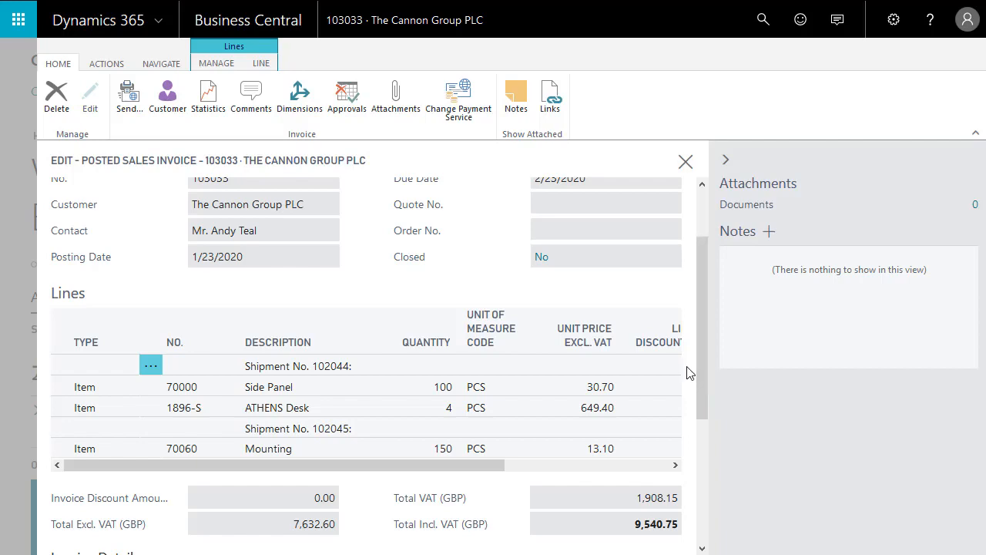
pyautogui.press('Escape')
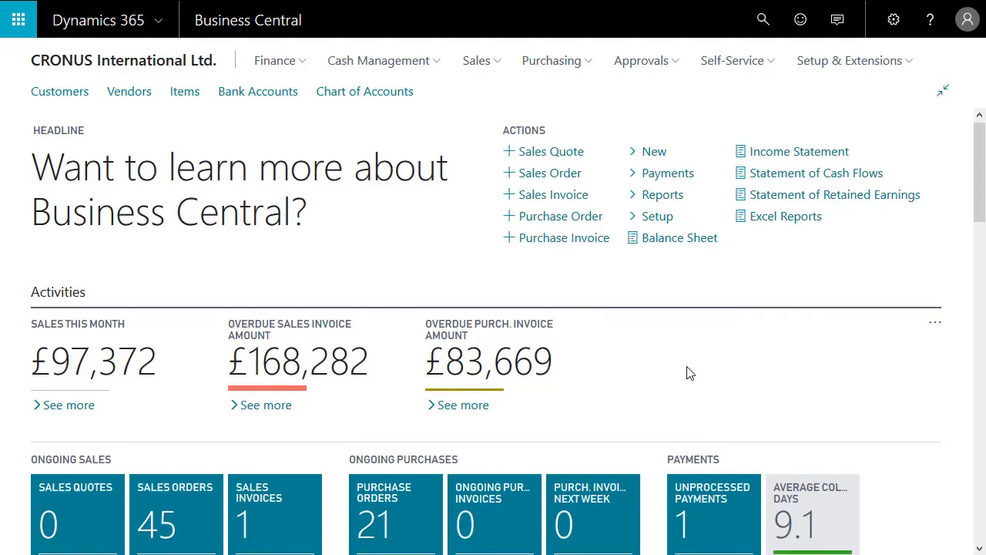
# Open the list of ongoing sales orders.
pyautogui.scroll(-3, 690, 373)
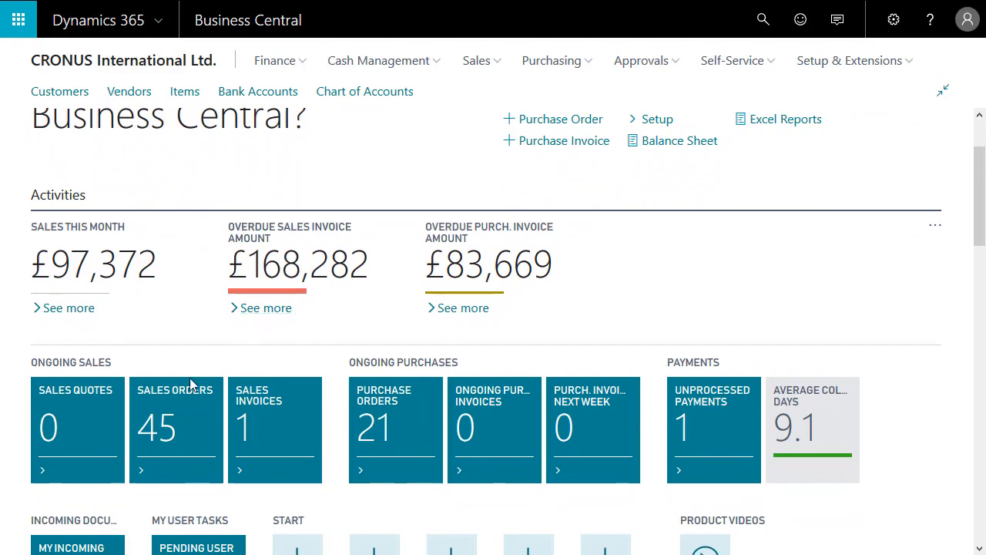
pyautogui.click(177, 421)
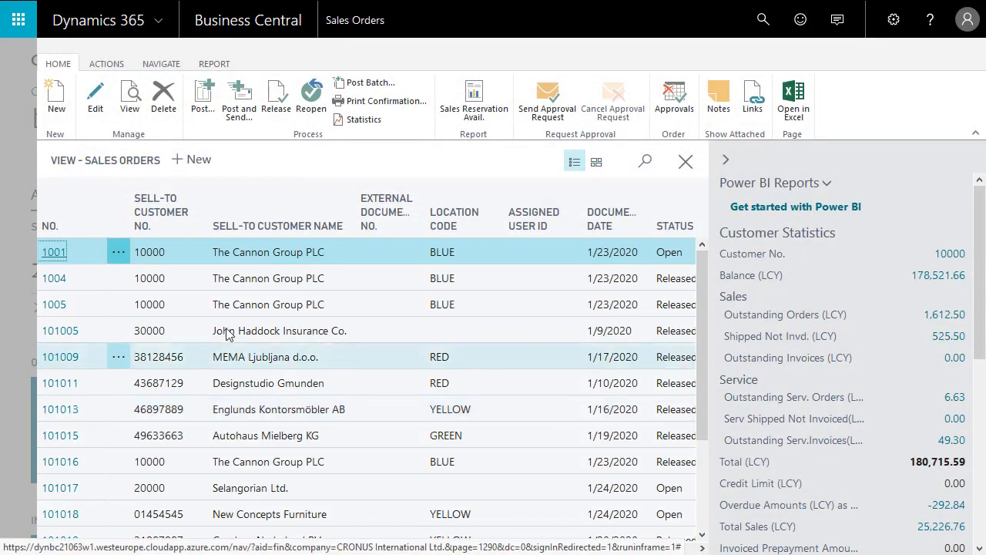
# View The Cannon Group PLC's sales order for Mounting, check its shipped and invoiced quantities, and return to the home page.
pyautogui.click(354, 303)
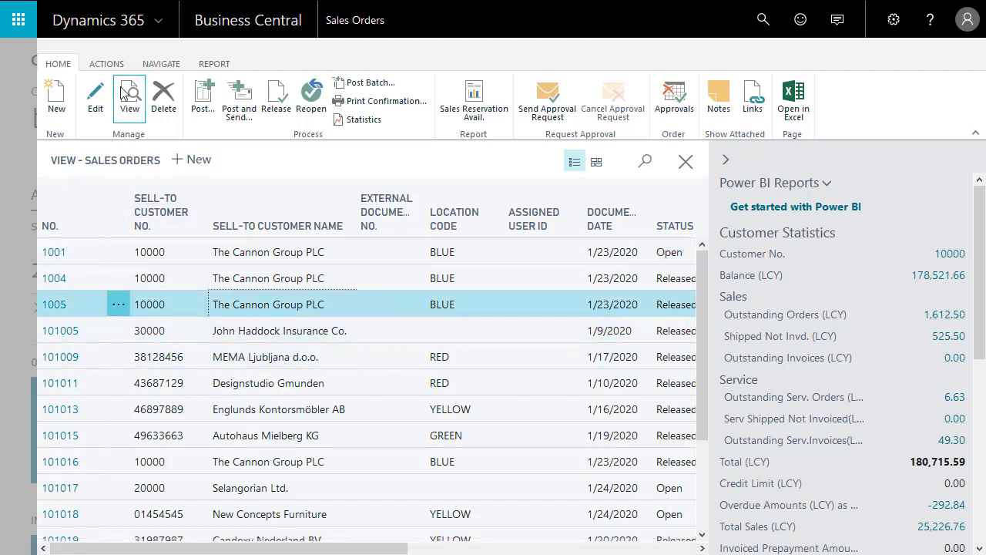
pyautogui.click(121, 87)
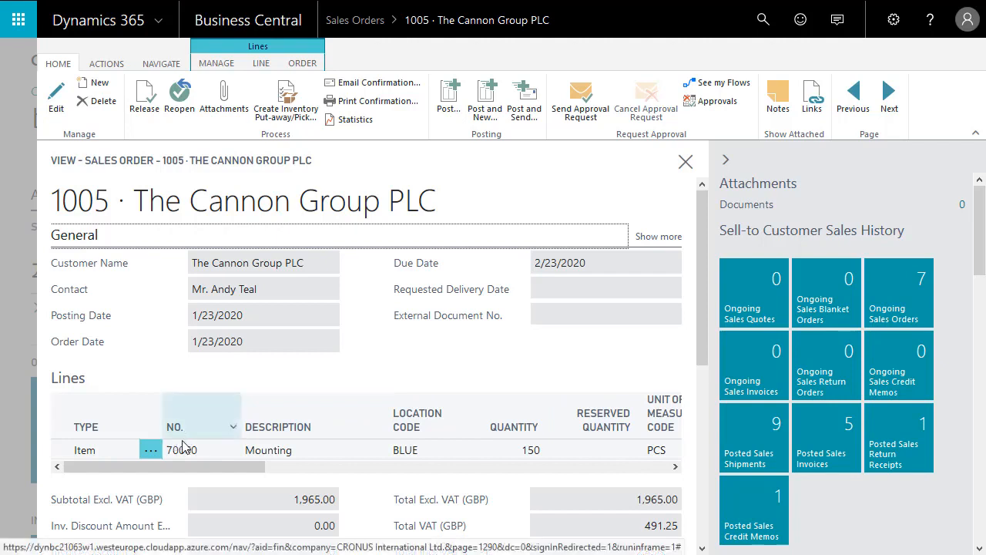
pyautogui.moveTo(201, 467); pyautogui.dragTo(507, 470)
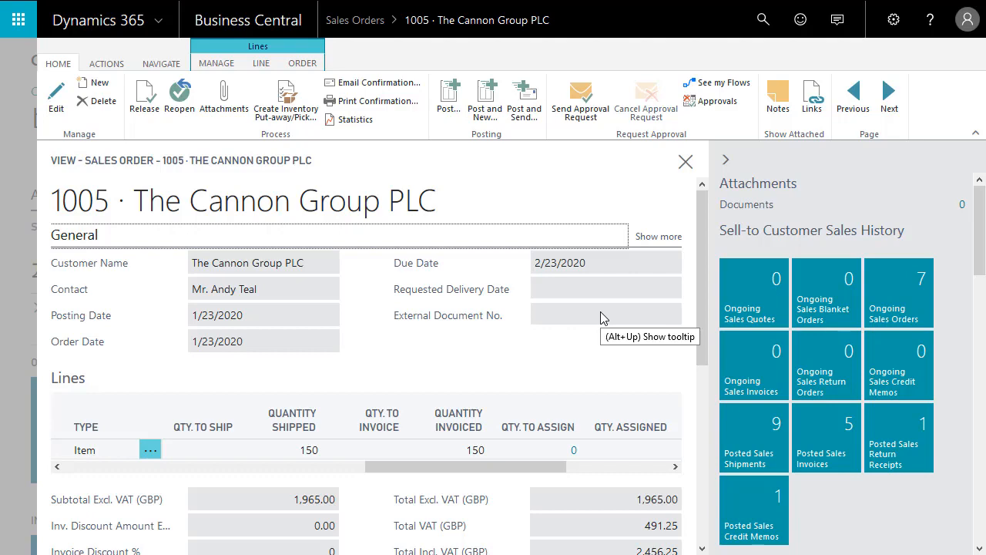
pyautogui.press('Escape')
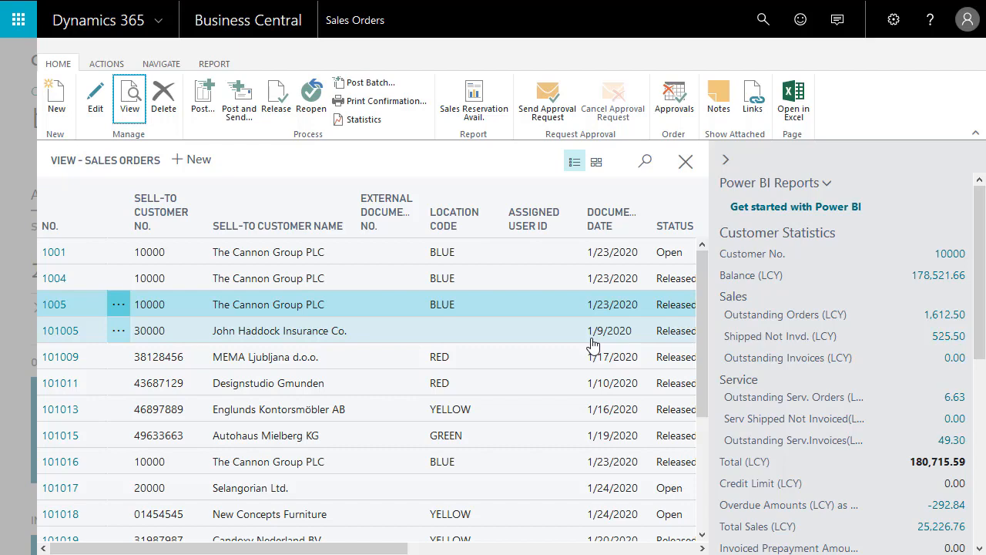
pyautogui.press('Escape')
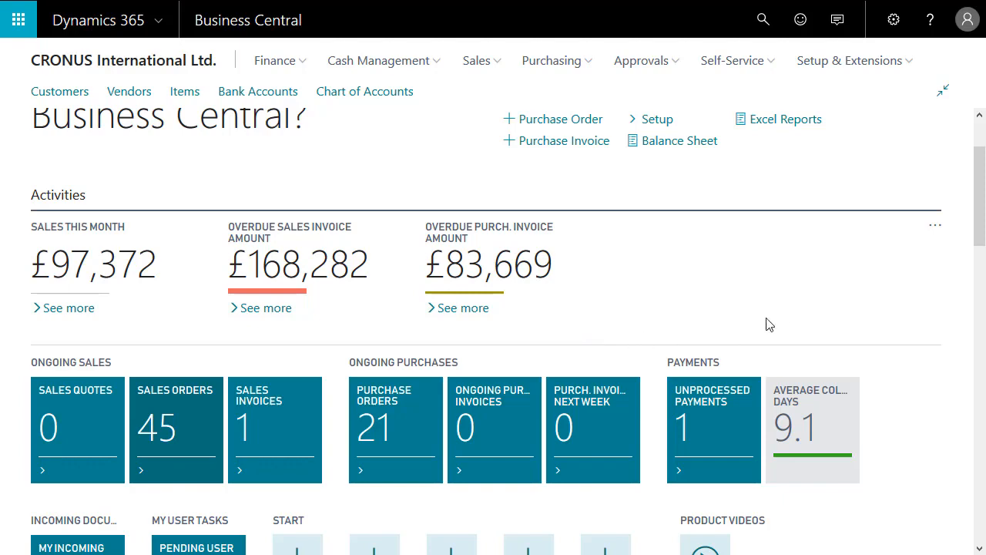
# Find the Combine Shipments batch job and set both its posting date and document date to 1/31/2020.
pyautogui.click(756, 27)
pyautogui.write('comb')
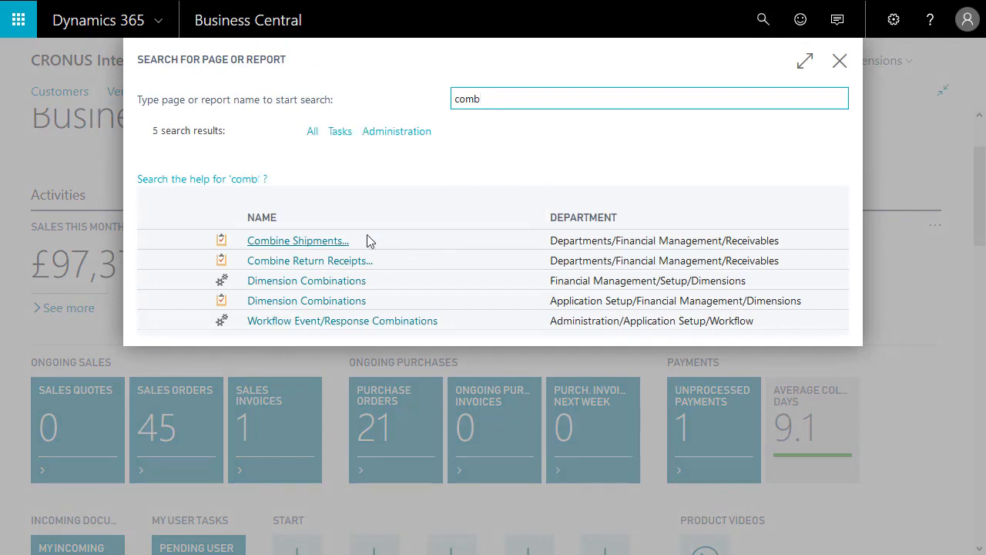
pyautogui.click(277, 245)
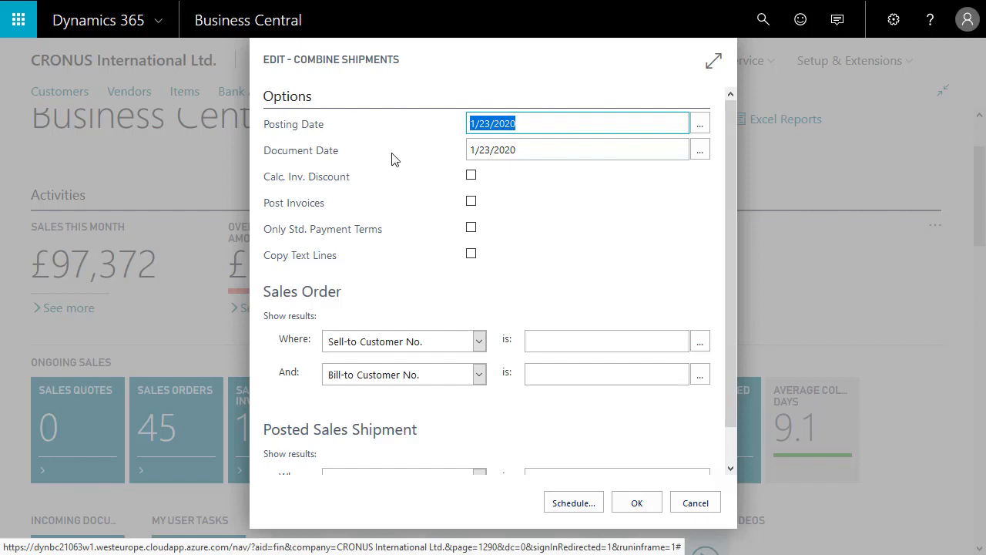
pyautogui.write('0131')
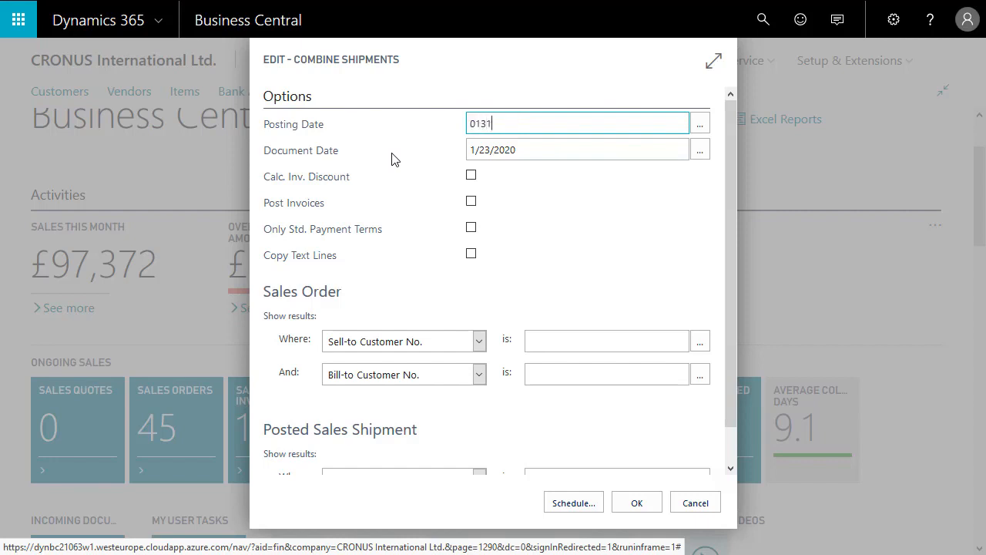
pyautogui.press('Tab')
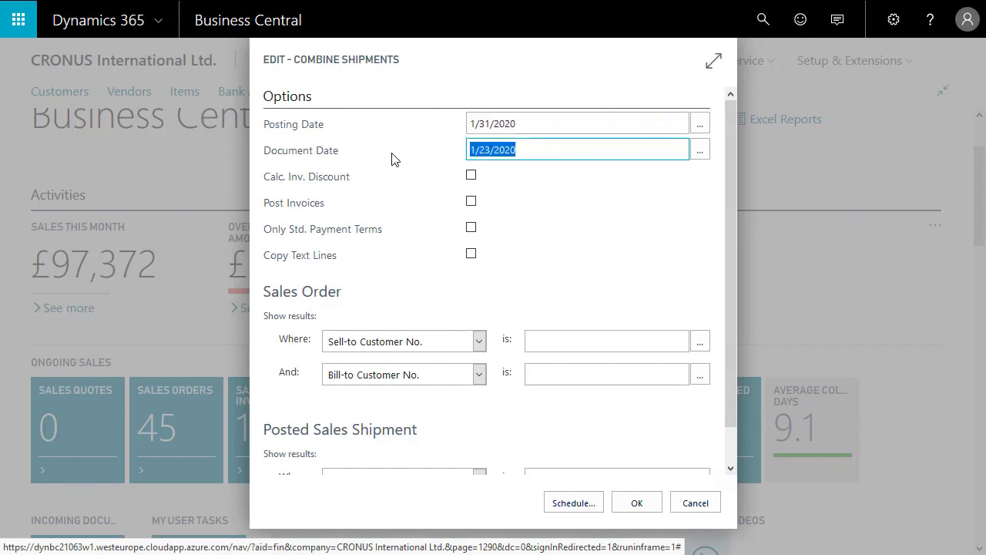
pyautogui.write('0131')
pyautogui.hotkey('shift', 'Tab')
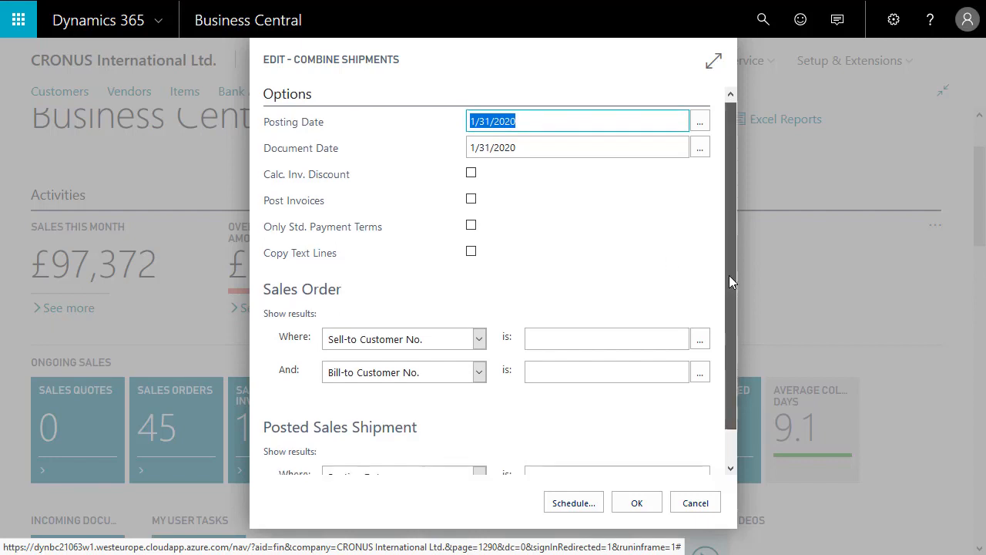
# Review the sales order and posted shipment filters, and run Combine Shipments with no filters and no invoice posting.
pyautogui.moveTo(728, 275); pyautogui.dragTo(733, 304)
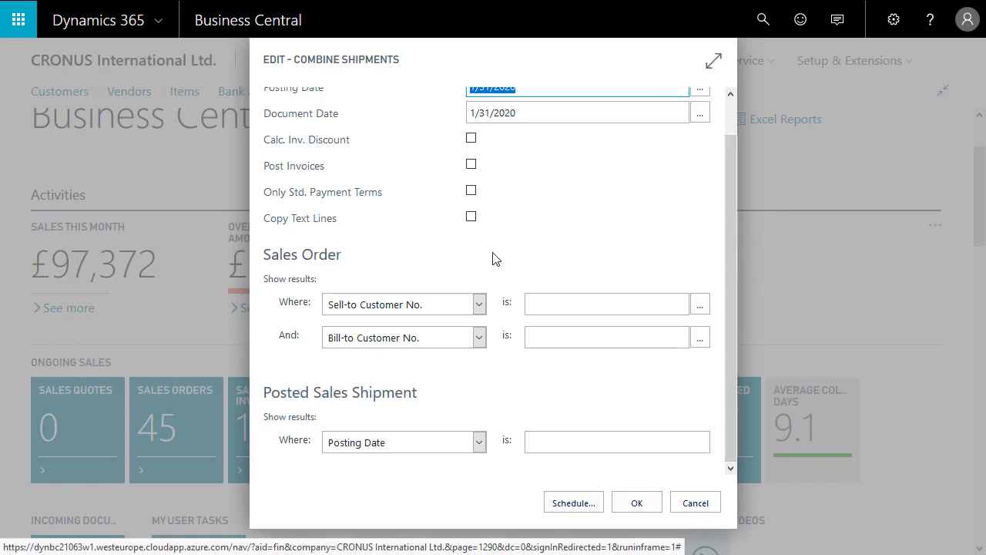
pyautogui.moveTo(731, 404); pyautogui.dragTo(732, 340)
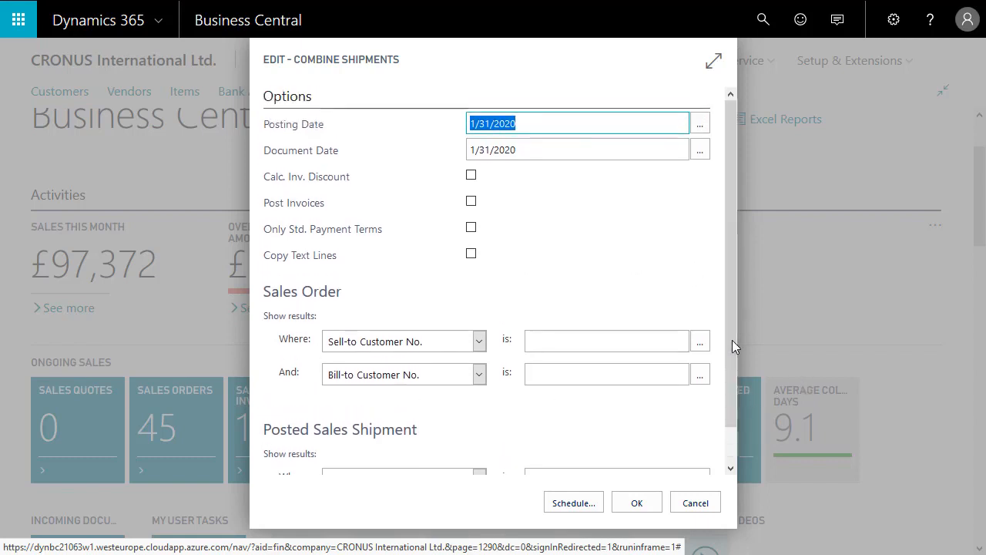
pyautogui.click(639, 505)
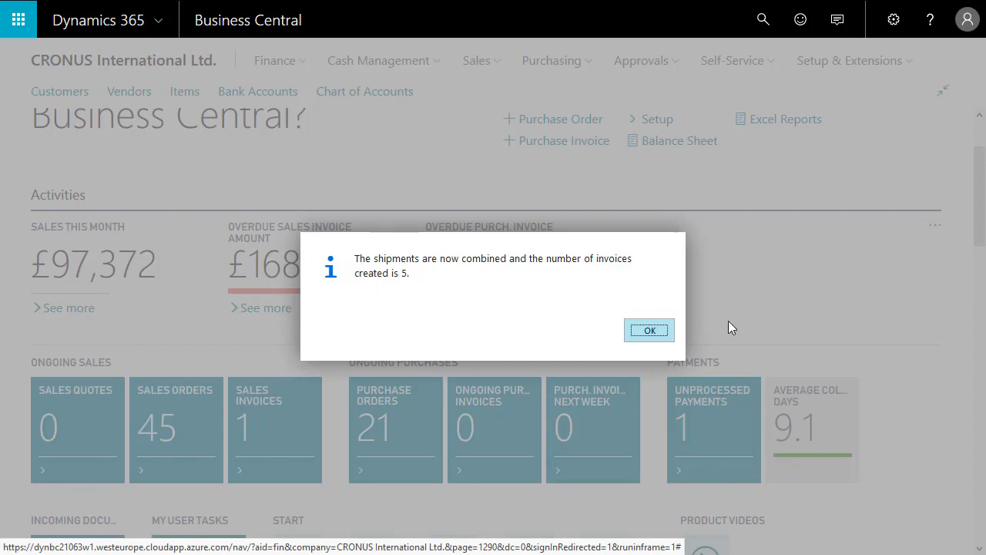
pyautogui.click(648, 331)
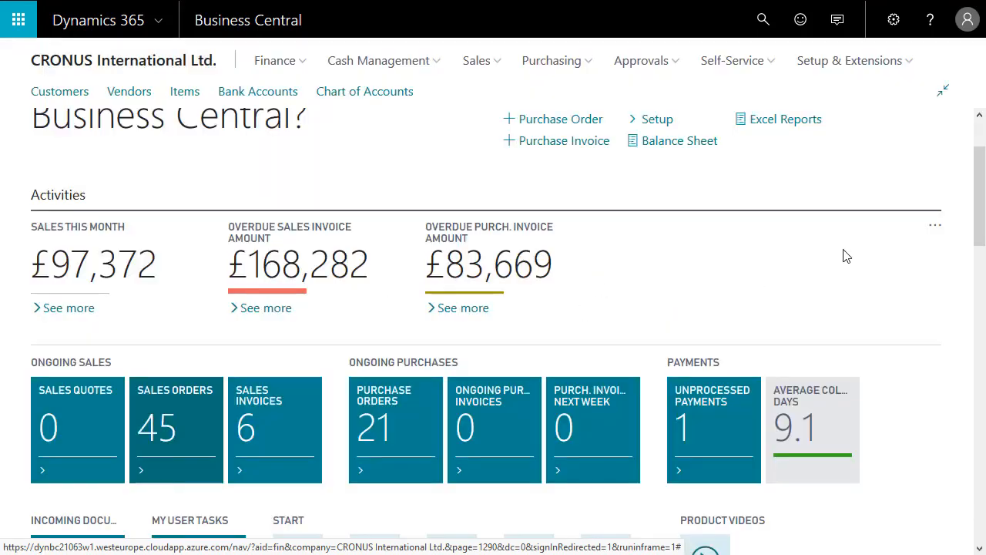
# Open the sales invoice list and examine the combined shipment lines on the John Haddock Insurance Co. invoice.
pyautogui.scroll(2, 843, 256)
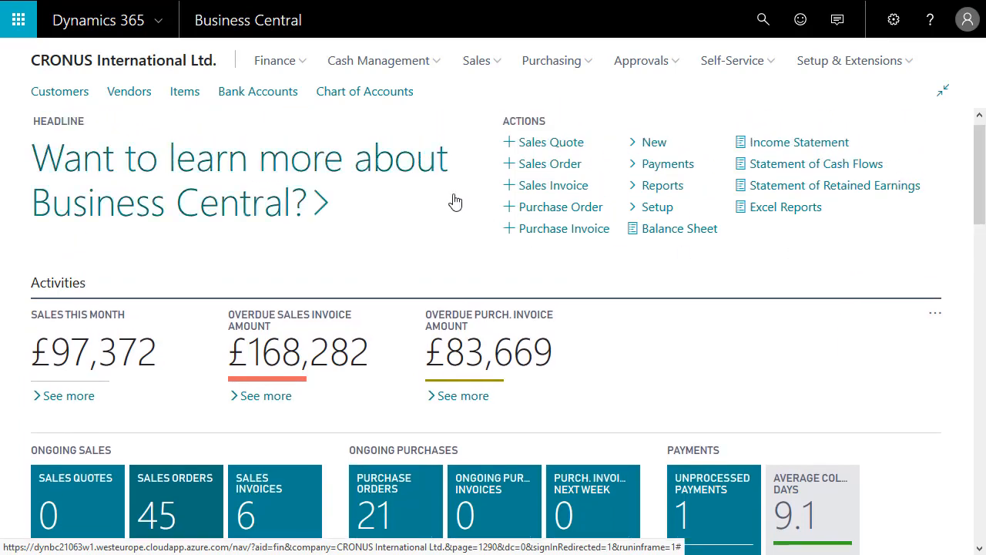
pyautogui.click(479, 61)
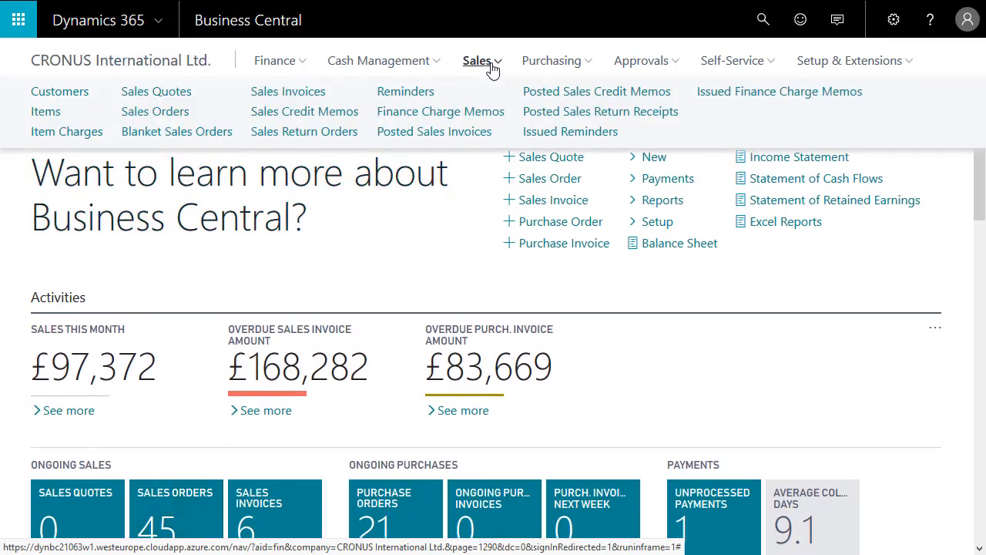
pyautogui.click(305, 97)
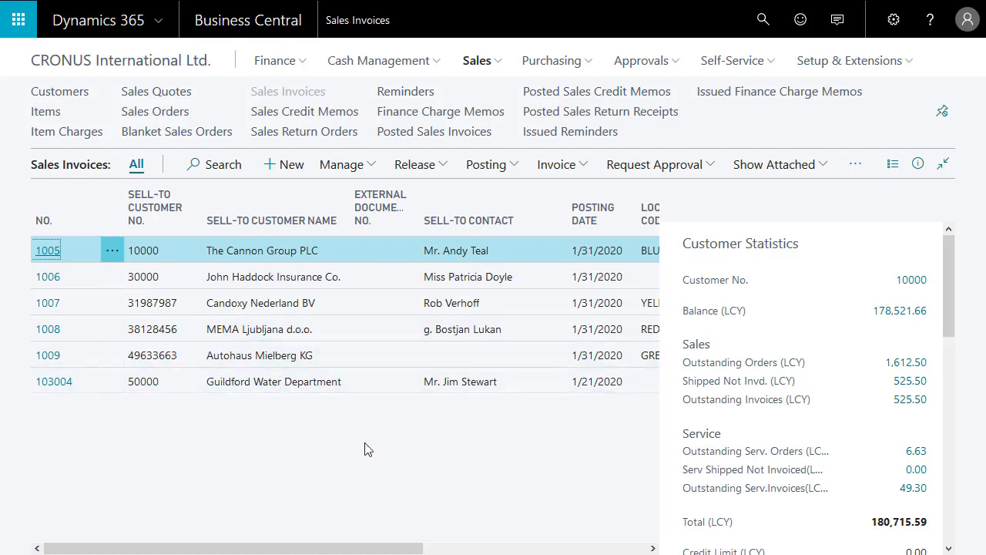
pyautogui.click(373, 281)
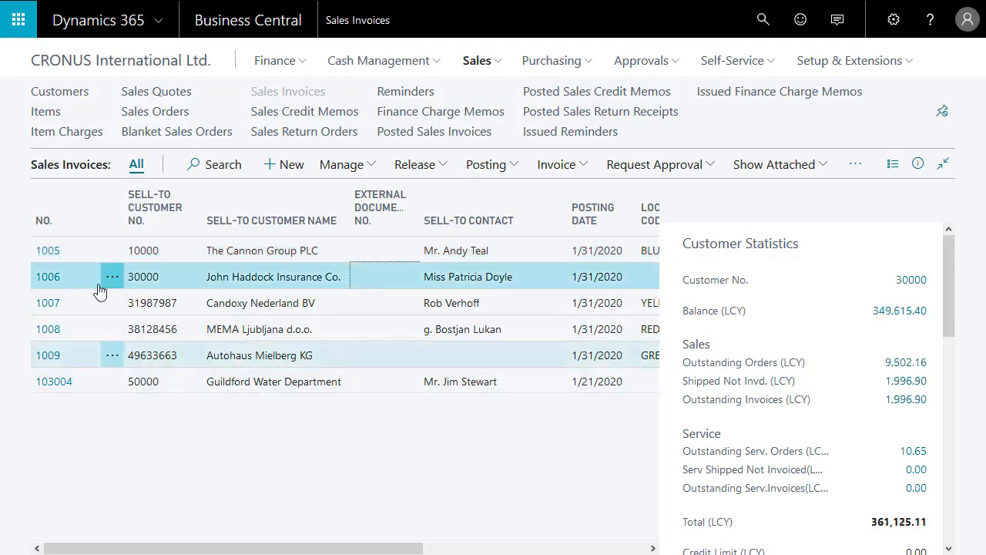
pyautogui.press('Return')
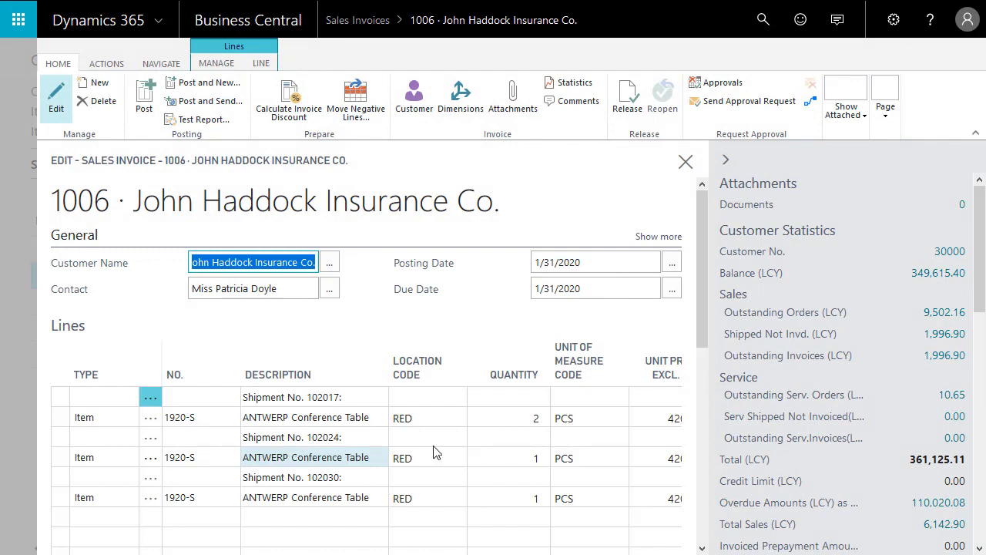
pyautogui.moveTo(701, 335); pyautogui.dragTo(702, 348)
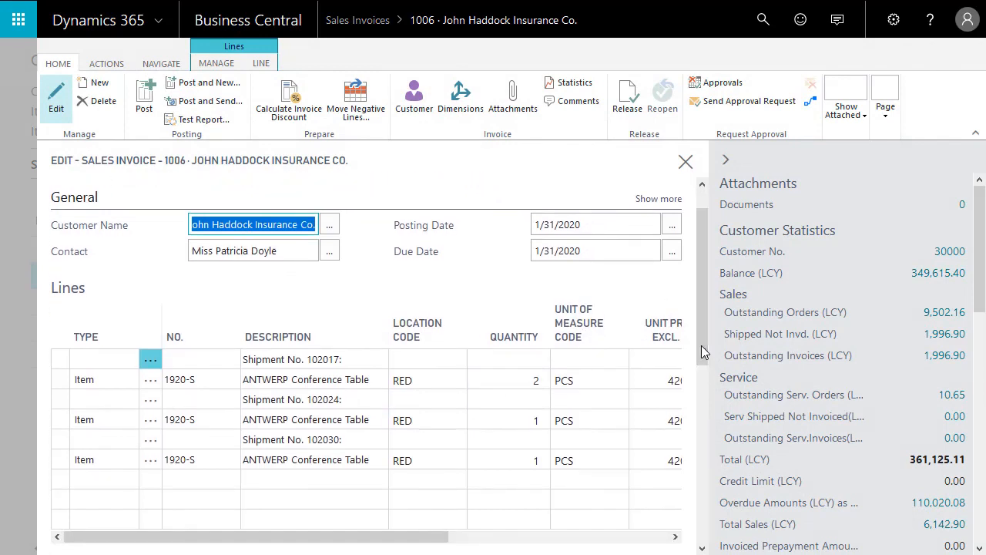